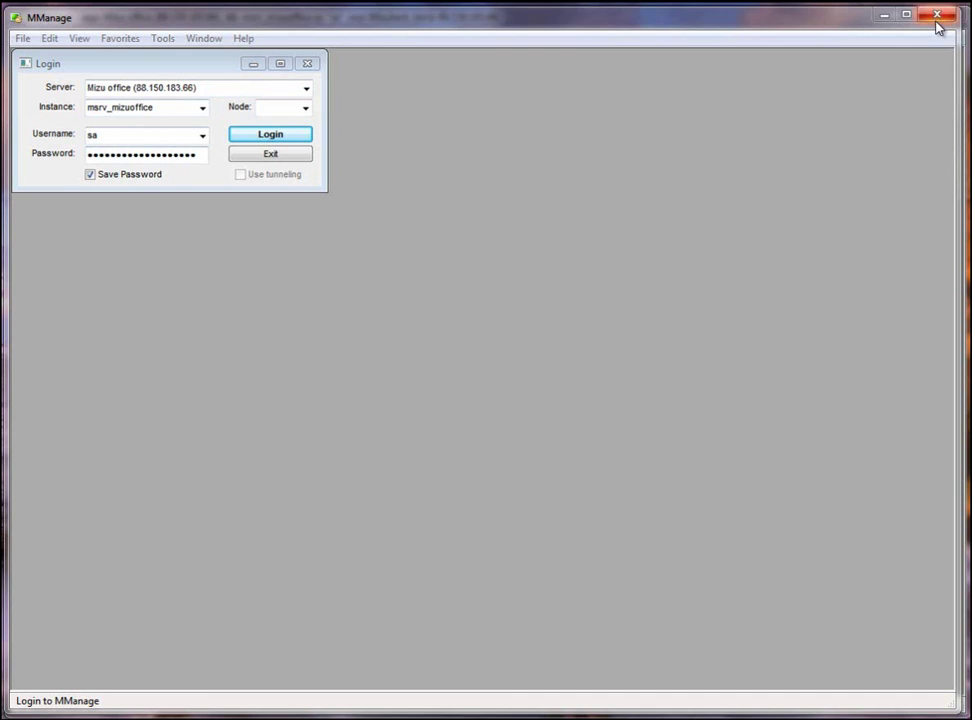
Sign in, open the Users list, and try the SIP Server and TrafficSender types before returning to Enduser.
key("Return")
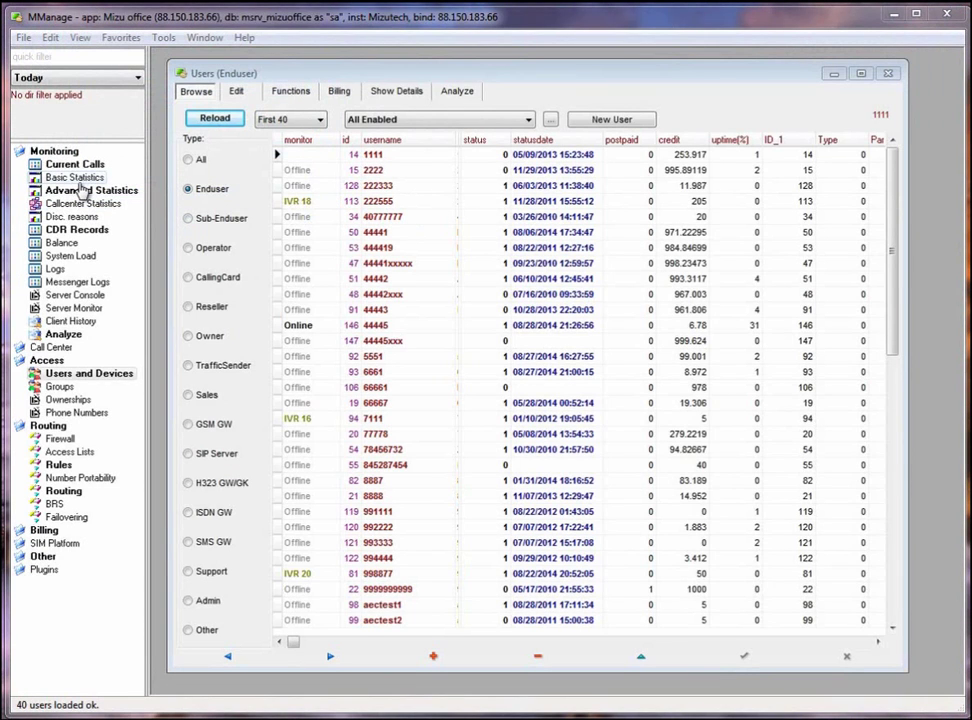
left_click(89, 375)
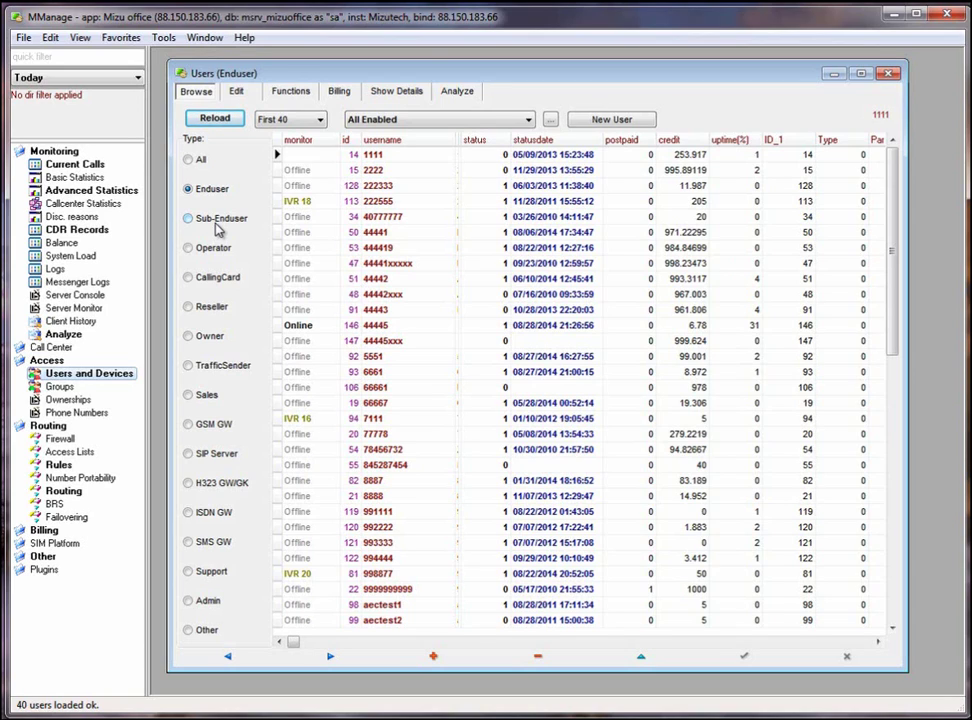
left_click(225, 456)
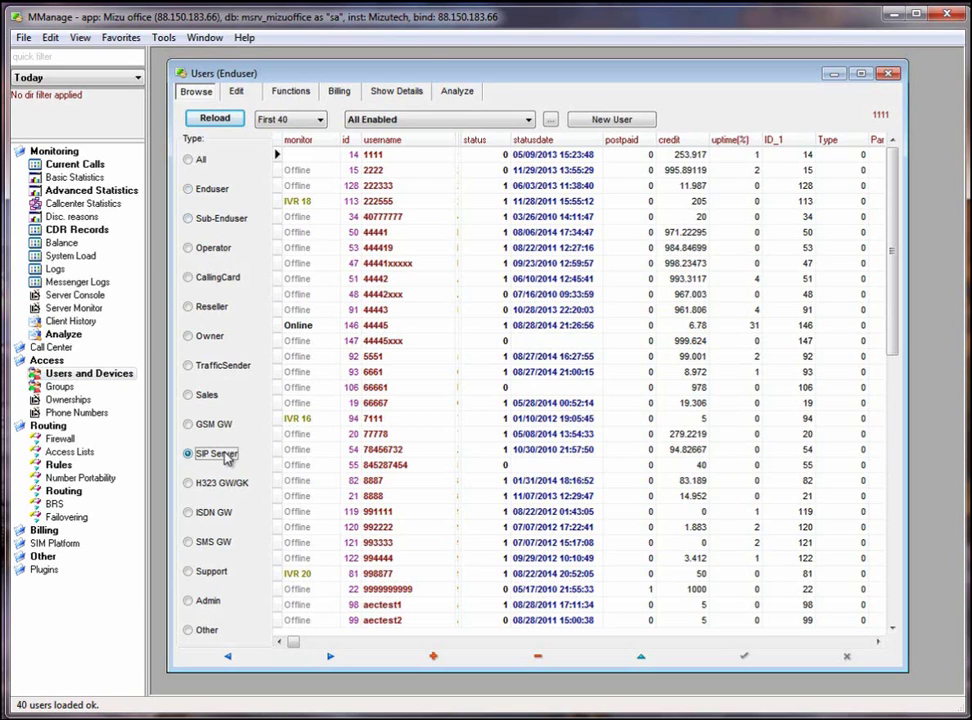
left_click(221, 368)
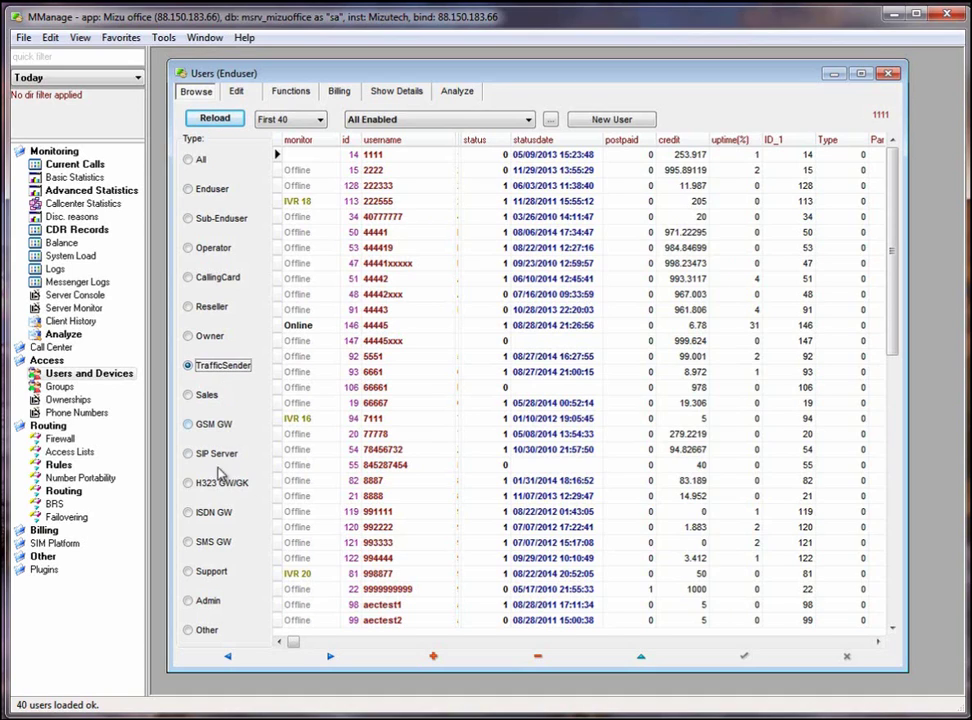
left_click(211, 191)
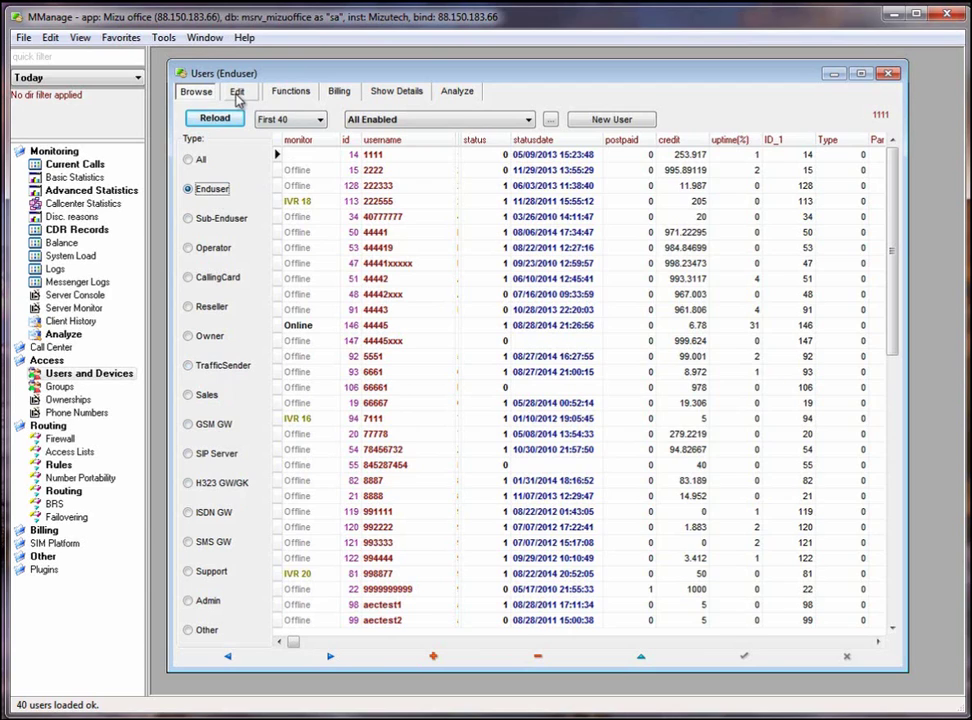
Open user 1111 in the Edit form to see its user data, routing and company relationships.
left_click(236, 92)
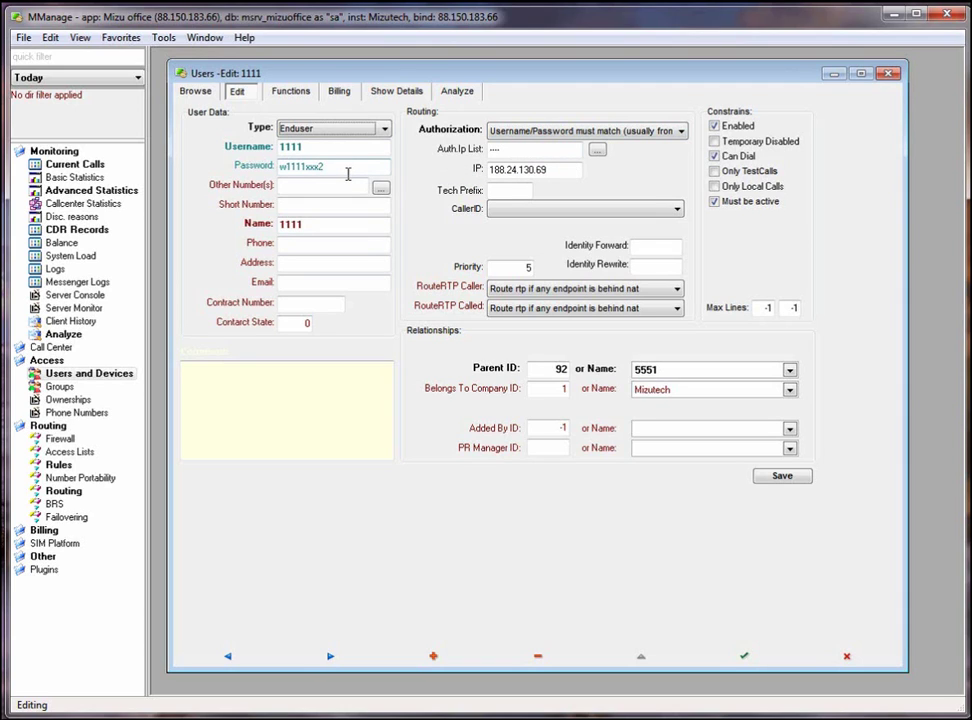
Review user 1111's Functions, Billing, Show Details and Analyze pages, which show 0 calls.
left_click(293, 92)
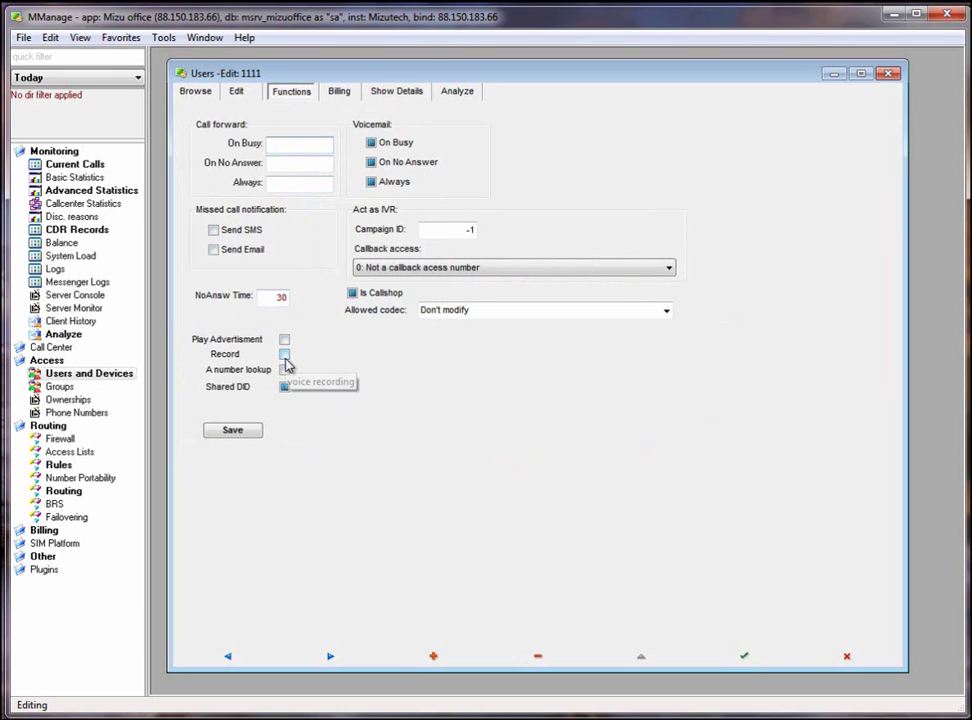
left_click(340, 92)
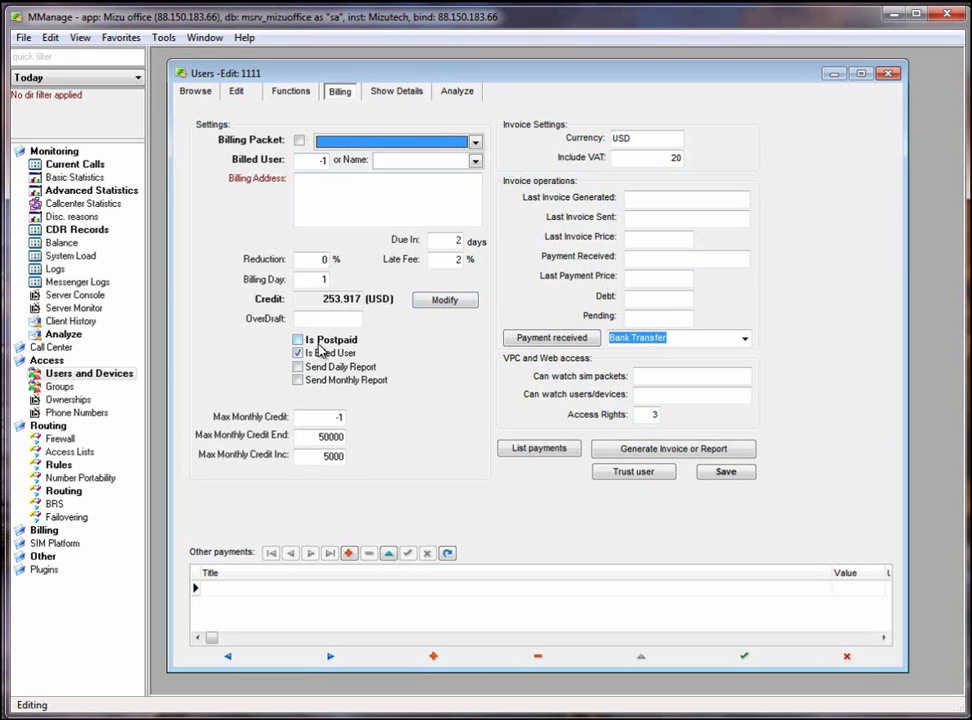
left_click(389, 96)
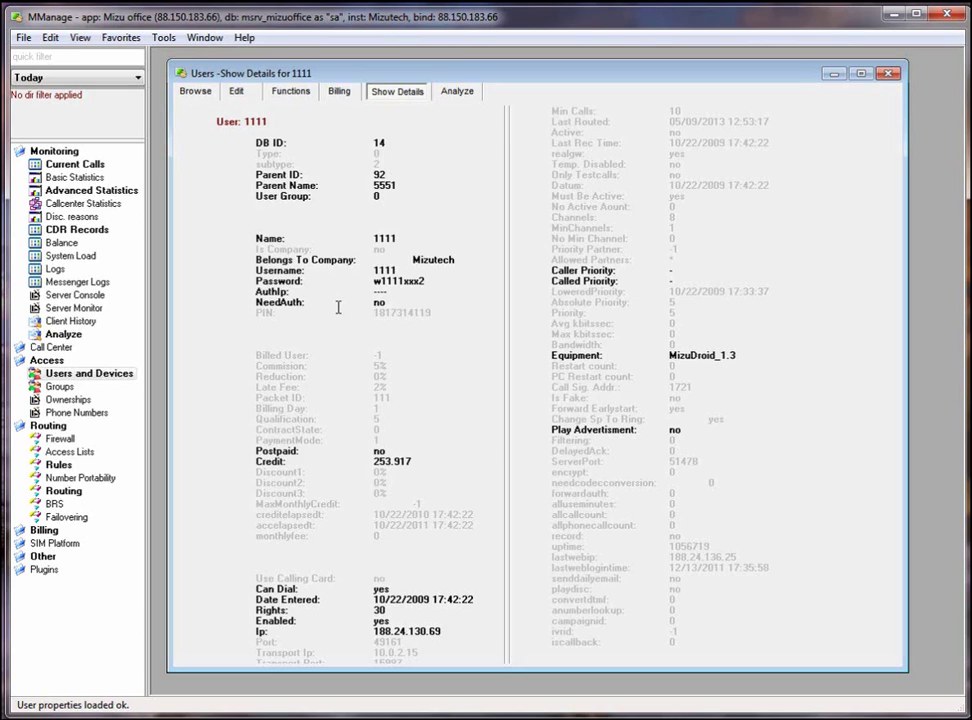
left_click(455, 96)
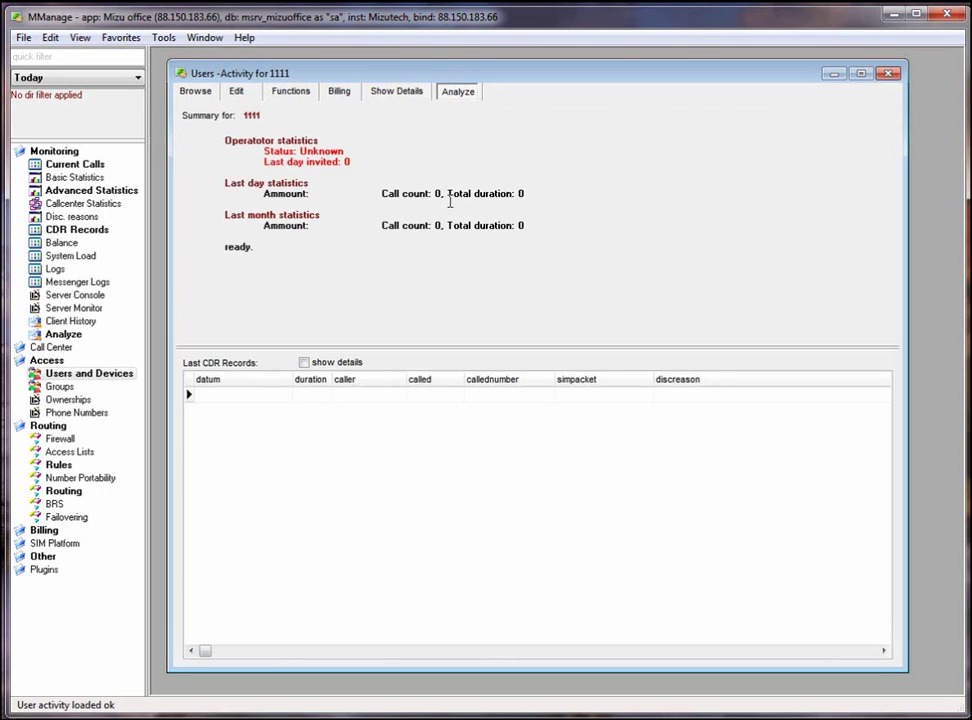
Load the 12 SIP Server accounts, inspect Alonia_Out's edit form, and return to browse view.
left_click(198, 92)
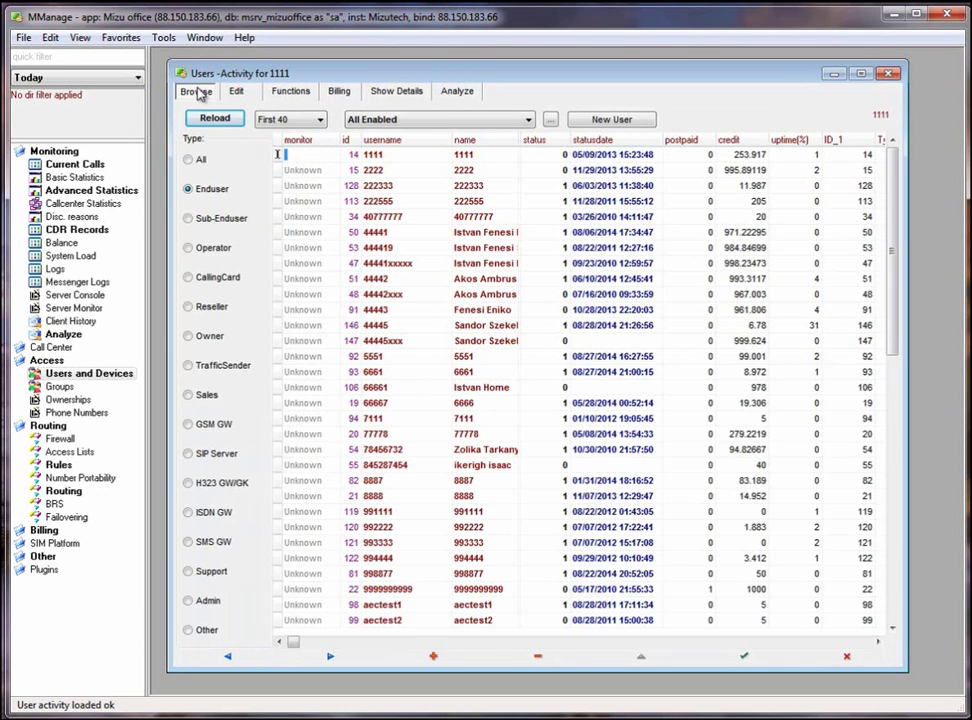
left_click(222, 457)
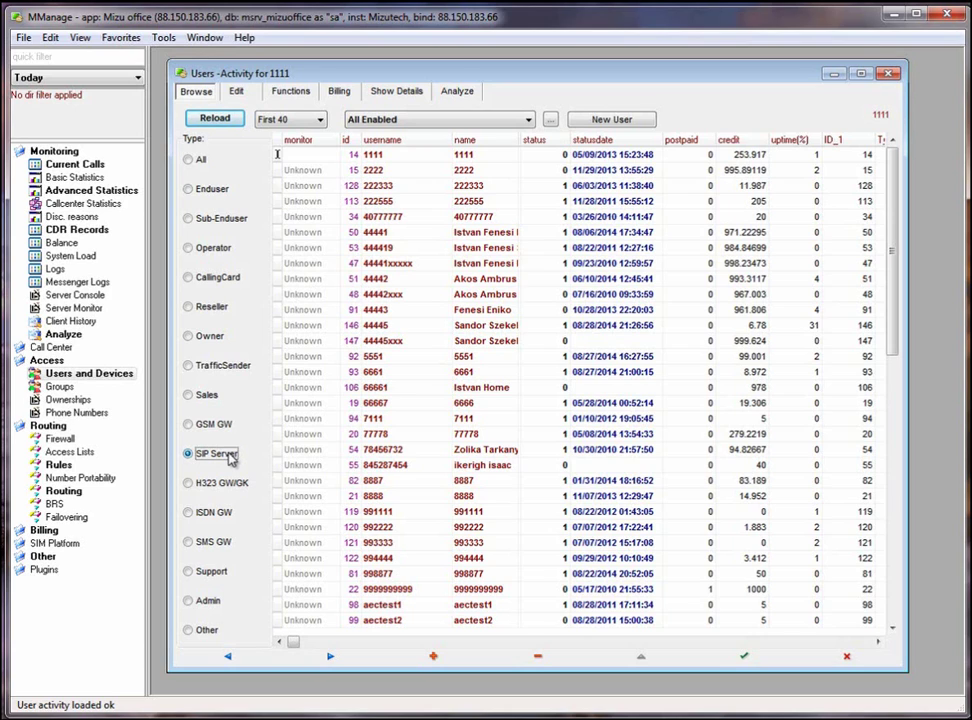
left_click(210, 118)
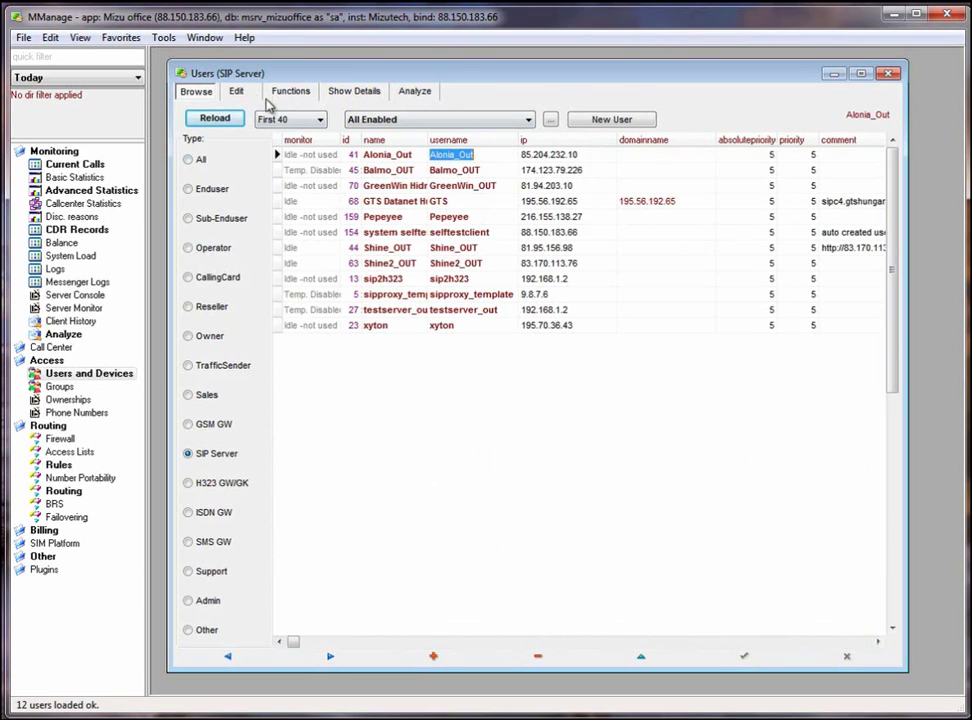
left_click(240, 92)
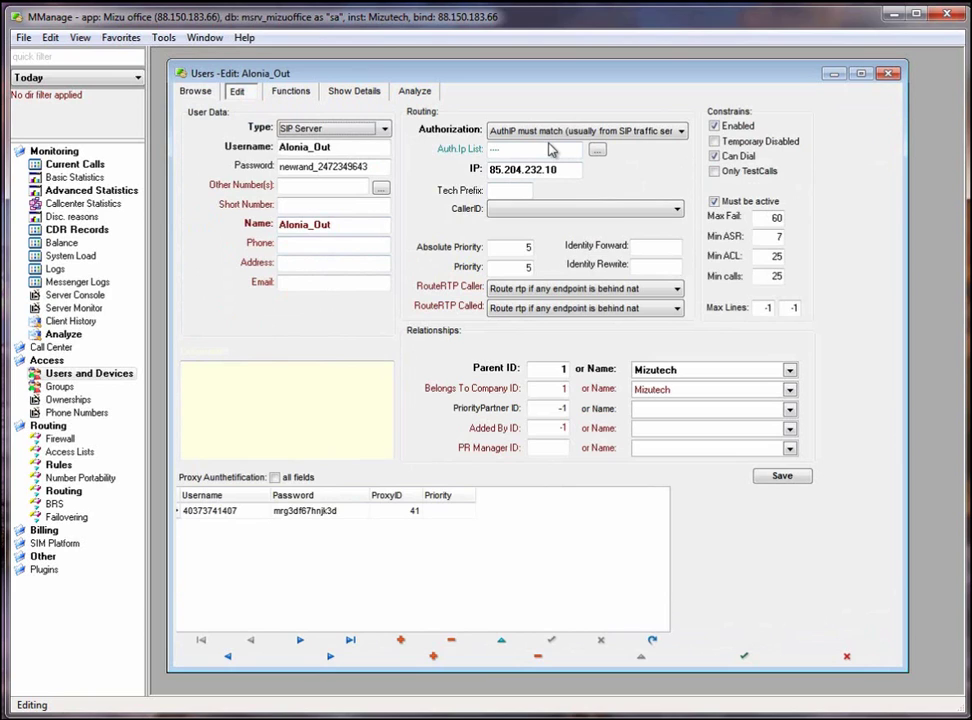
left_click(196, 91)
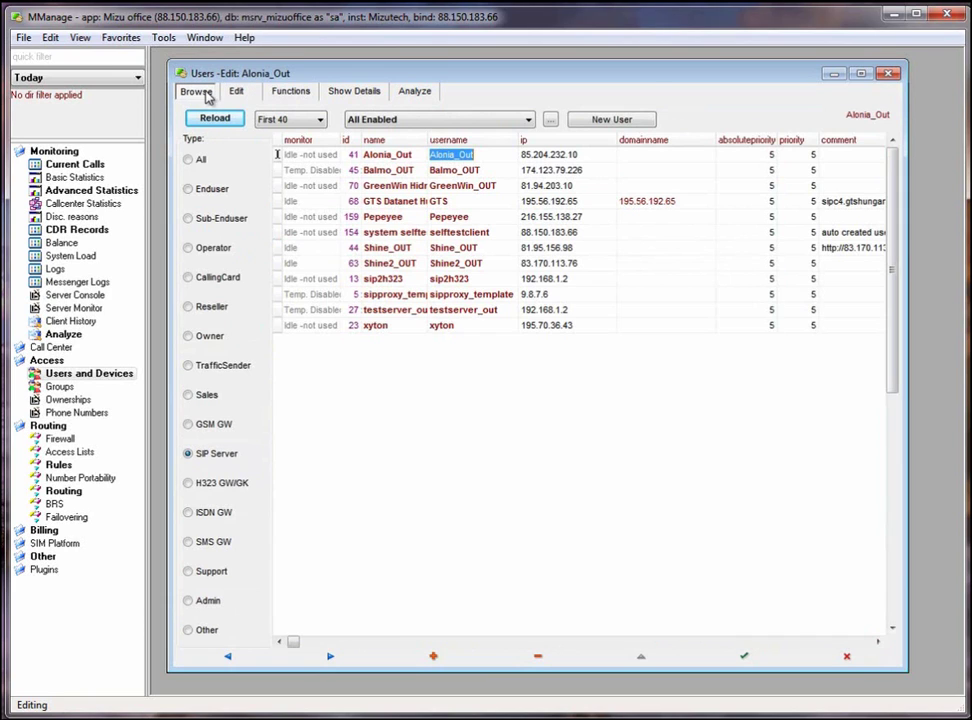
left_click(225, 366)
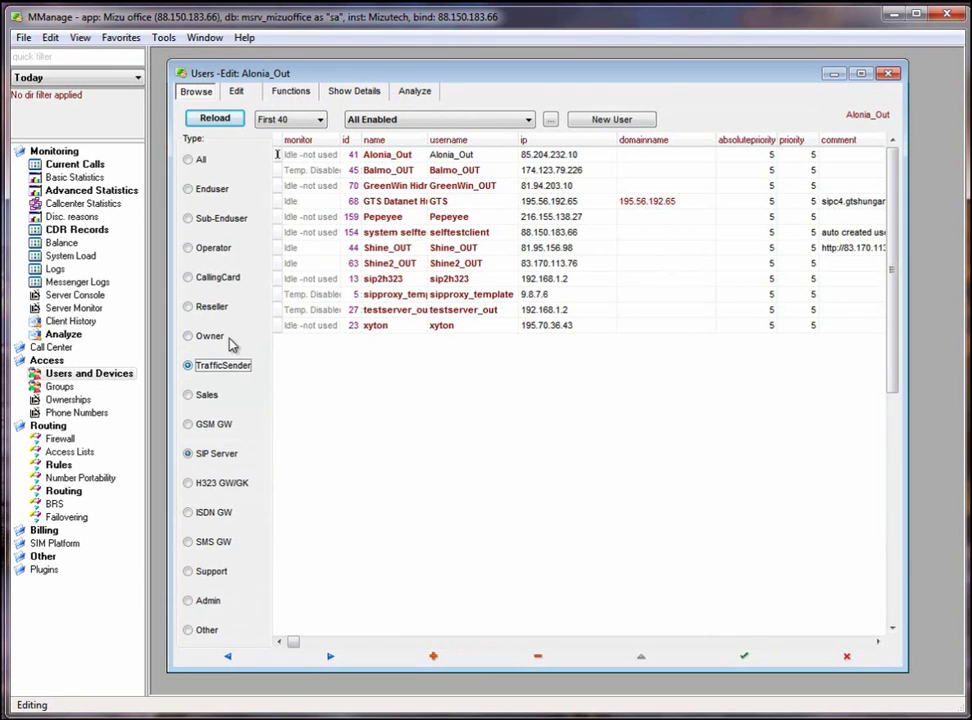
left_click(212, 121)
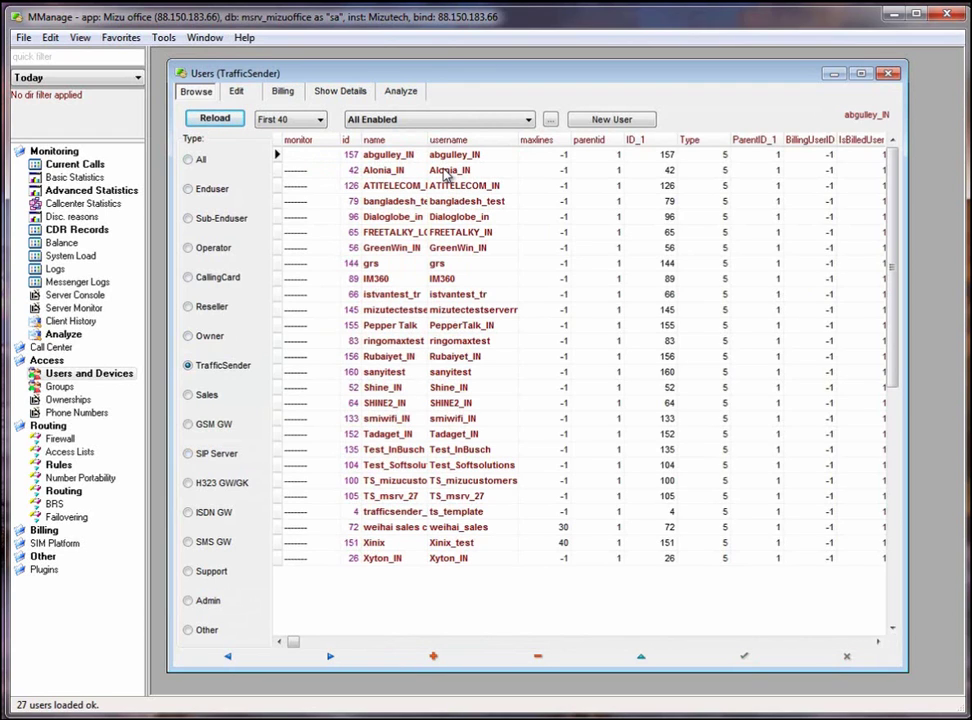
double_click(445, 156)
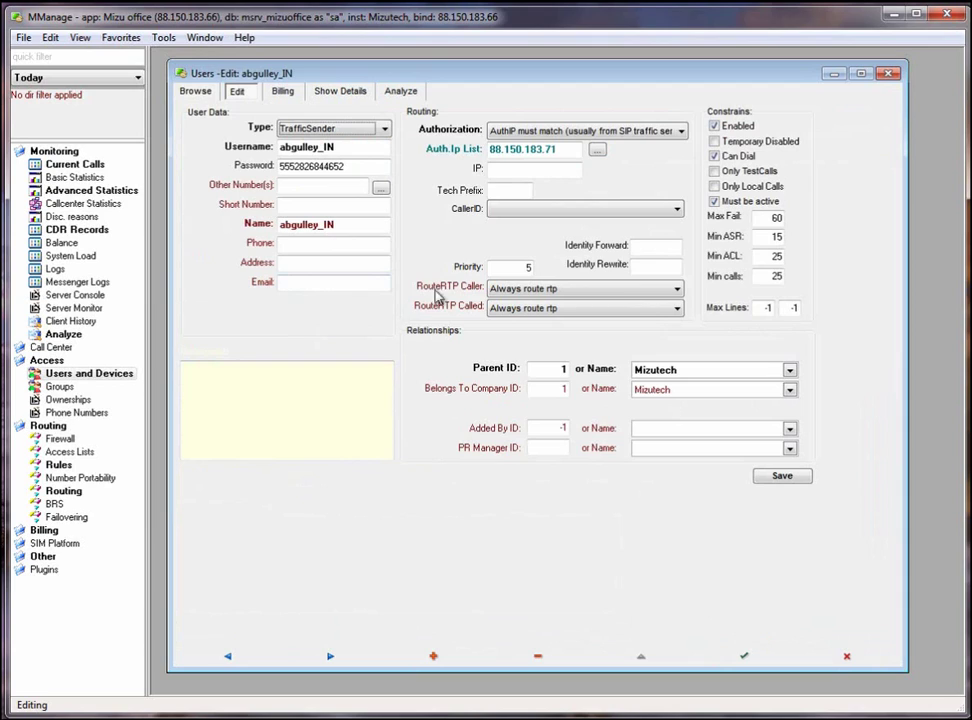
mouse_move(503, 152)
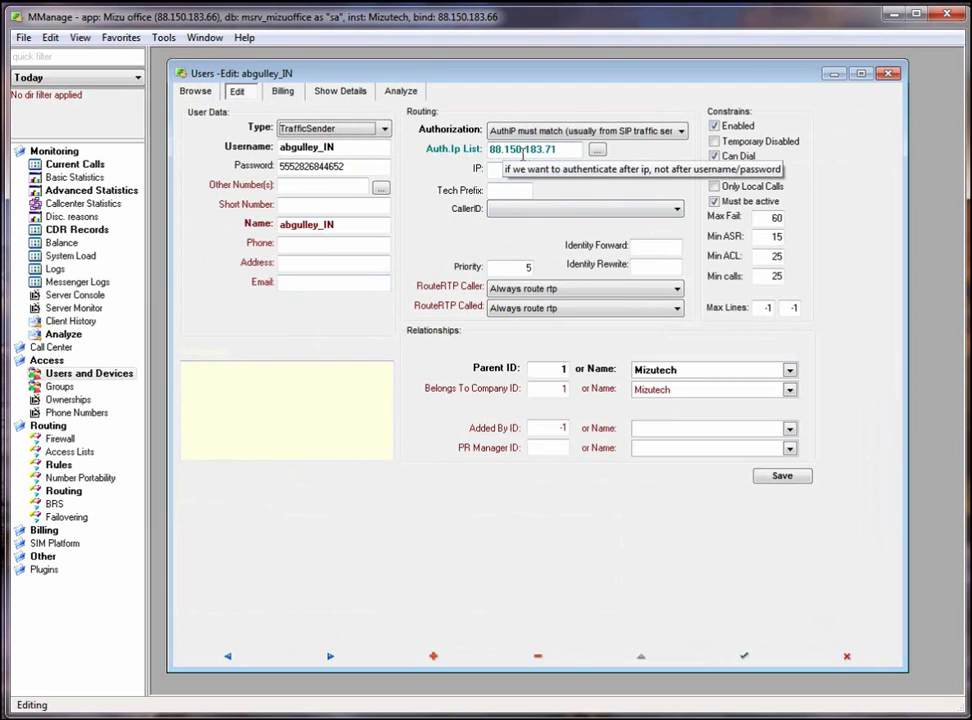
mouse_move(582, 170)
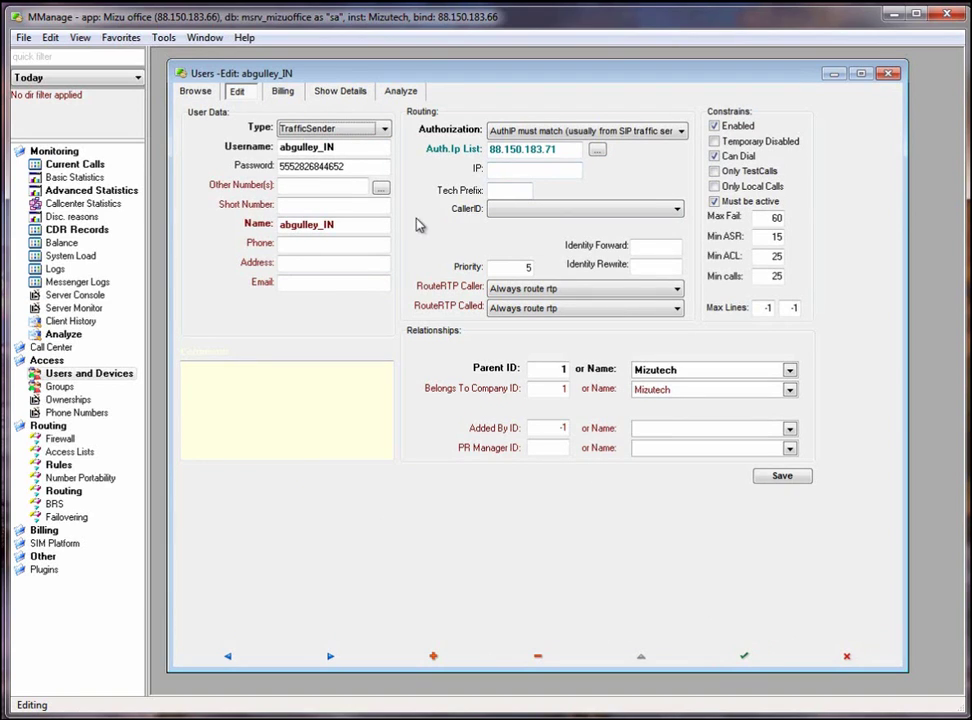
left_click(598, 150)
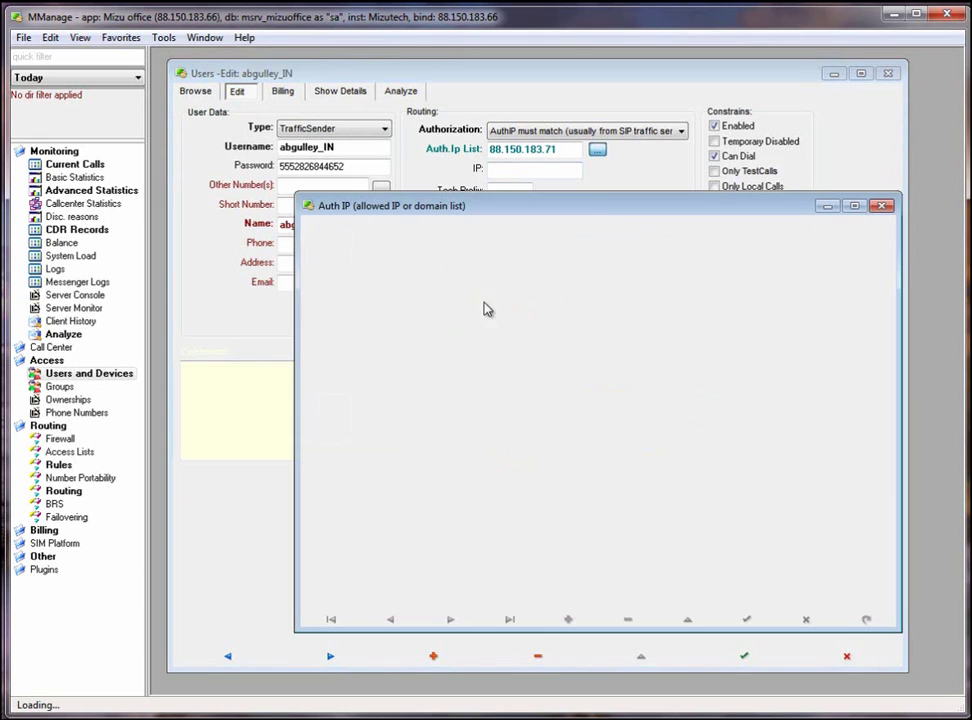
left_click(884, 206)
Return to browse view, then change the user type from Reseller to Sub-Enduser and reload the list.
left_click(207, 94)
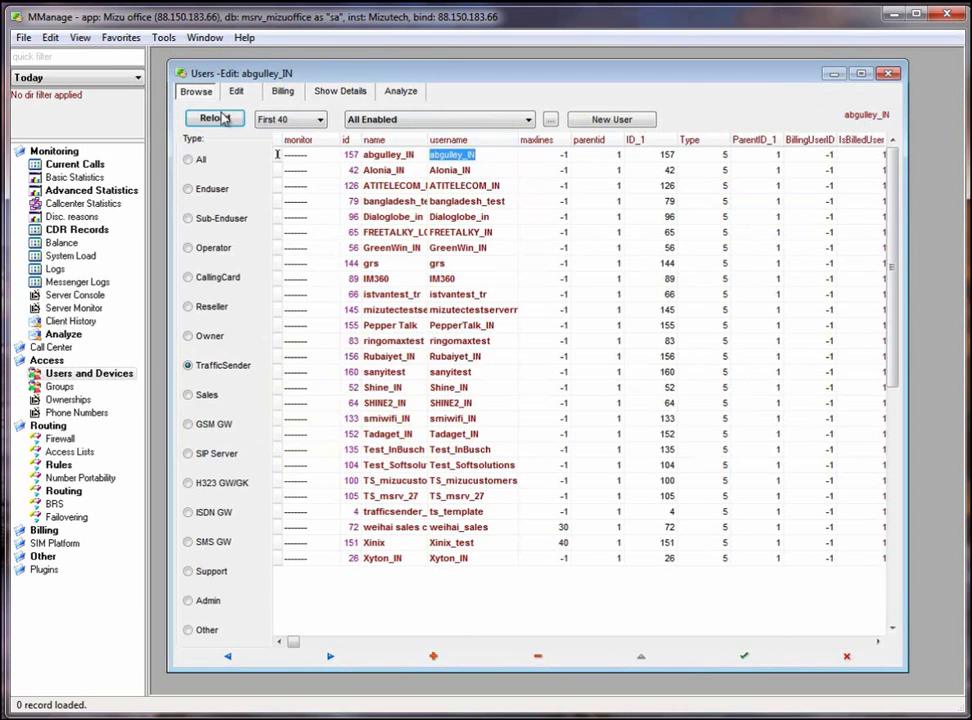
left_click(211, 310)
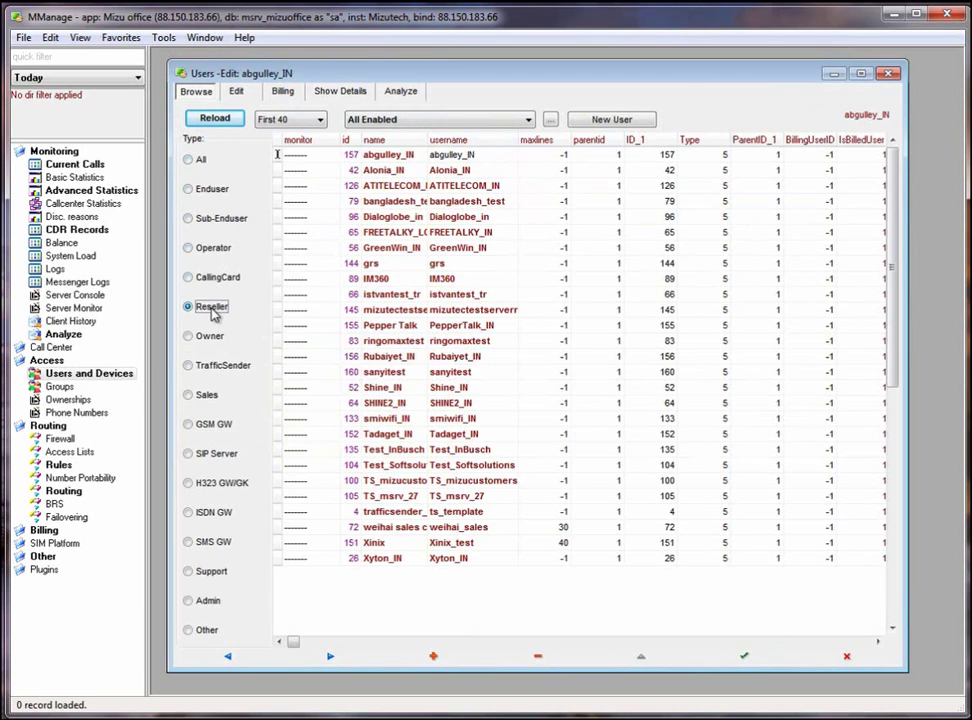
left_click(218, 222)
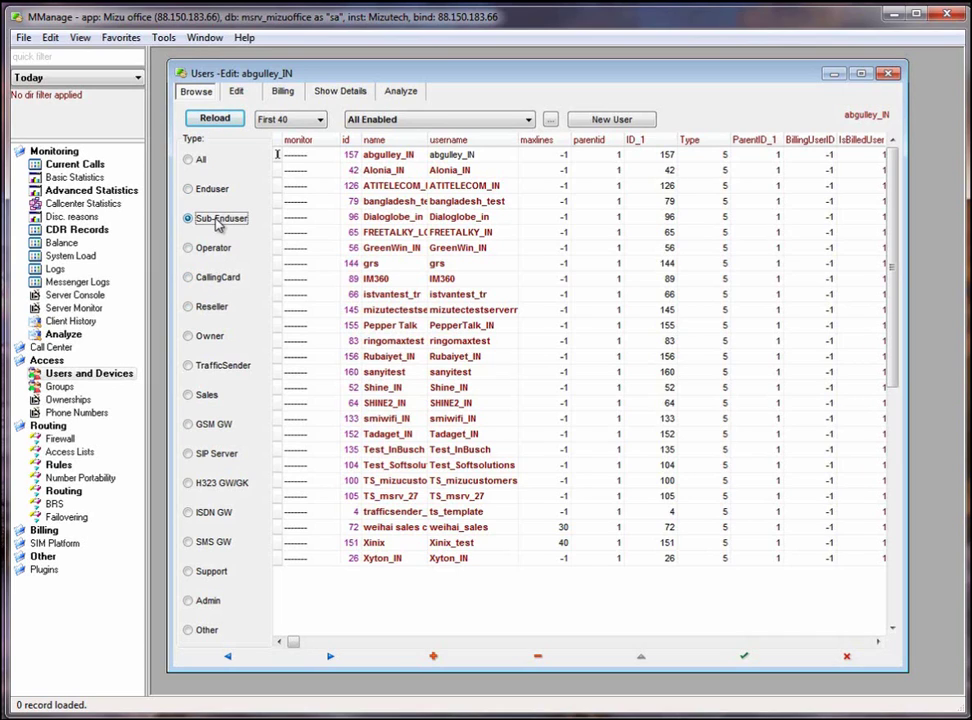
left_click(216, 119)
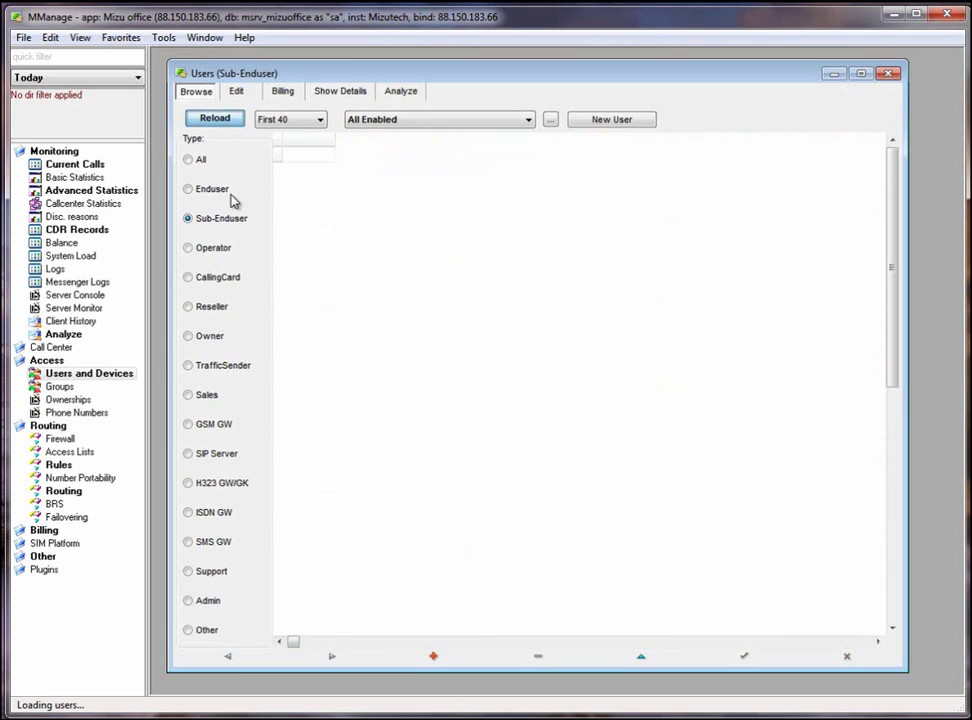
Close the Users window, then open the Routing window, move it up-left and enlarge it.
left_click(888, 73)
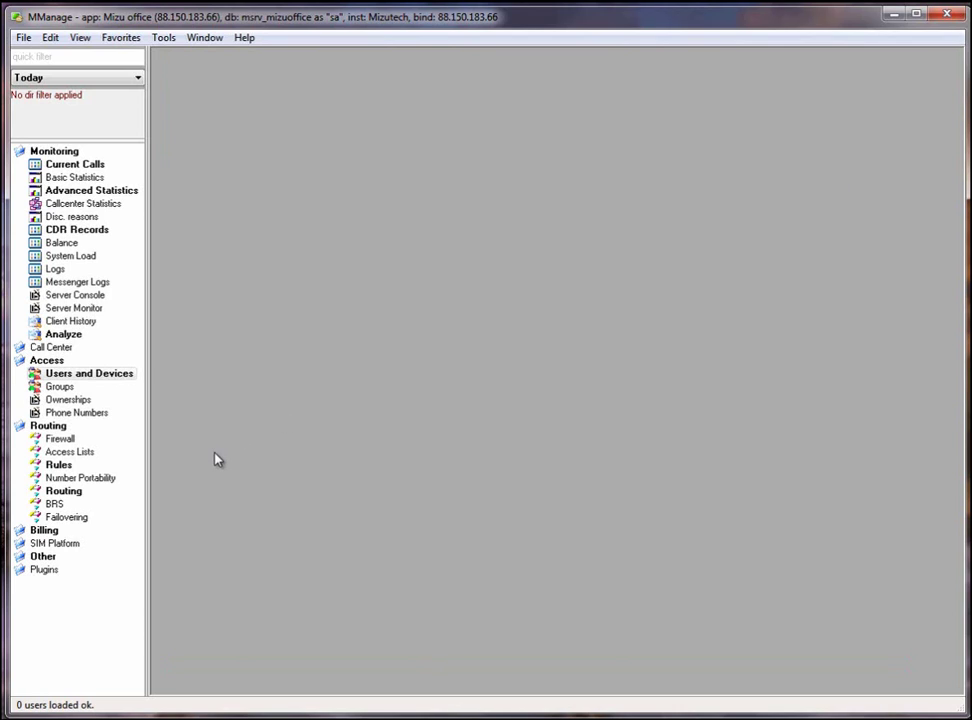
left_click(57, 494)
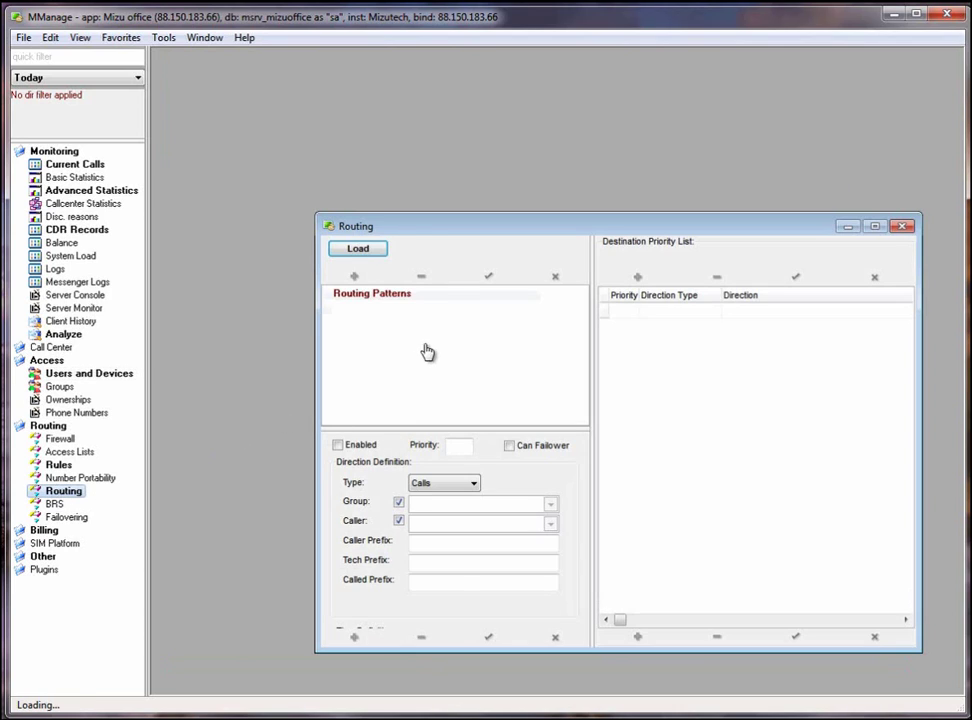
left_click_drag(444, 232, 303, 111)
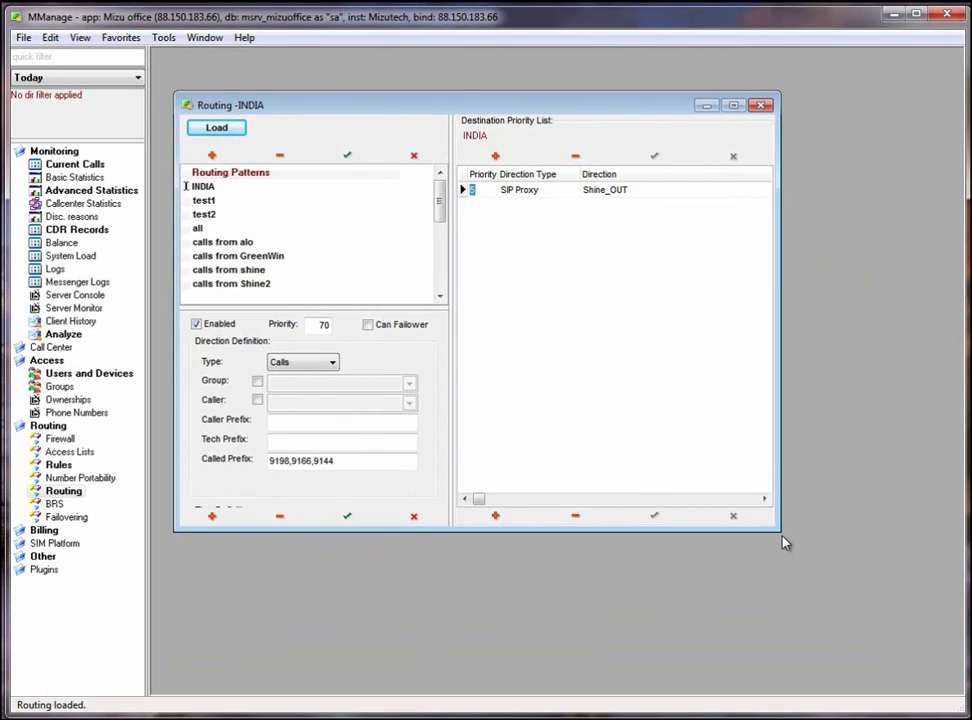
left_click_drag(781, 531, 866, 612)
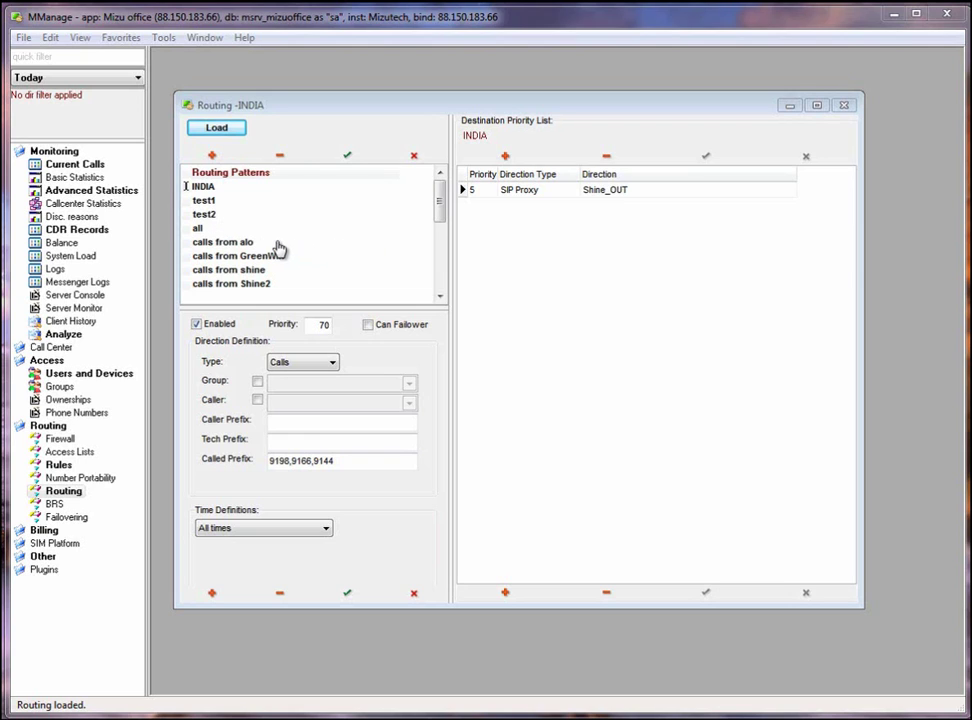
Compare the test1 and test2 patterns, ending on test1: priority 60, caller 1111, SIP Proxy GTS.
left_click(204, 200)
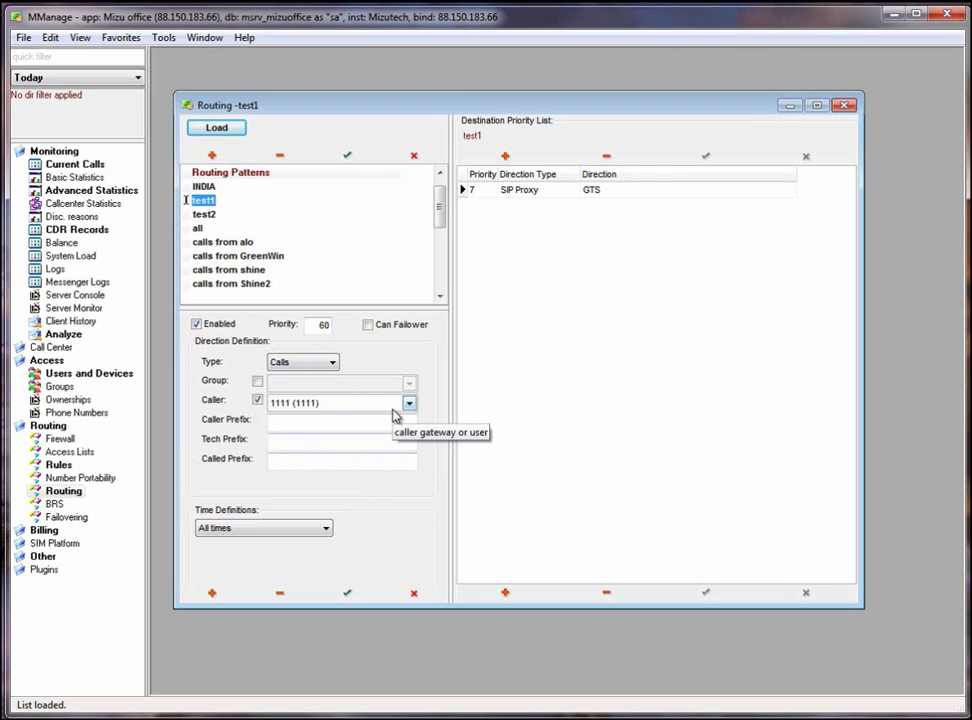
left_click(204, 214)
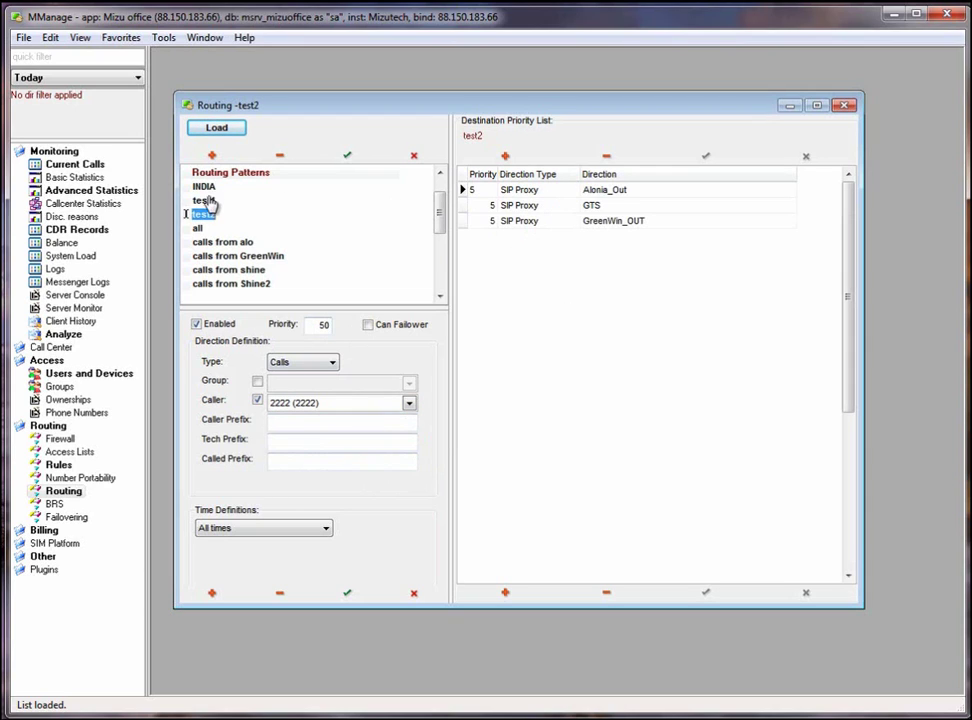
left_click(206, 200)
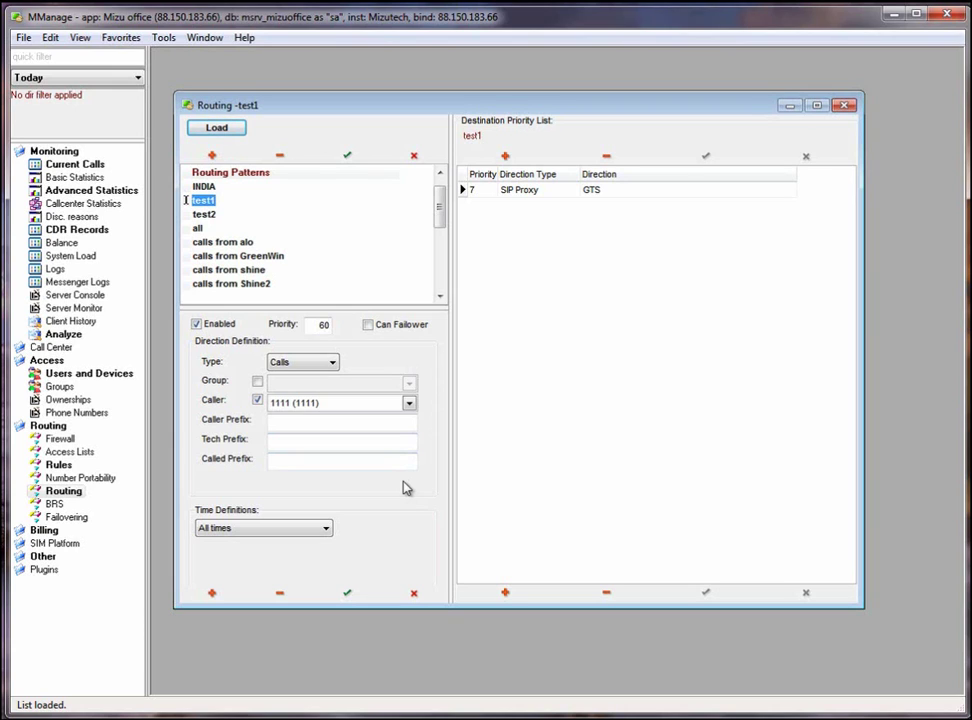
Make the Routing window taller, keep routing mode Default, and view INDIA's prefixes 9198,9166,9144.
left_click_drag(377, 606, 390, 692)
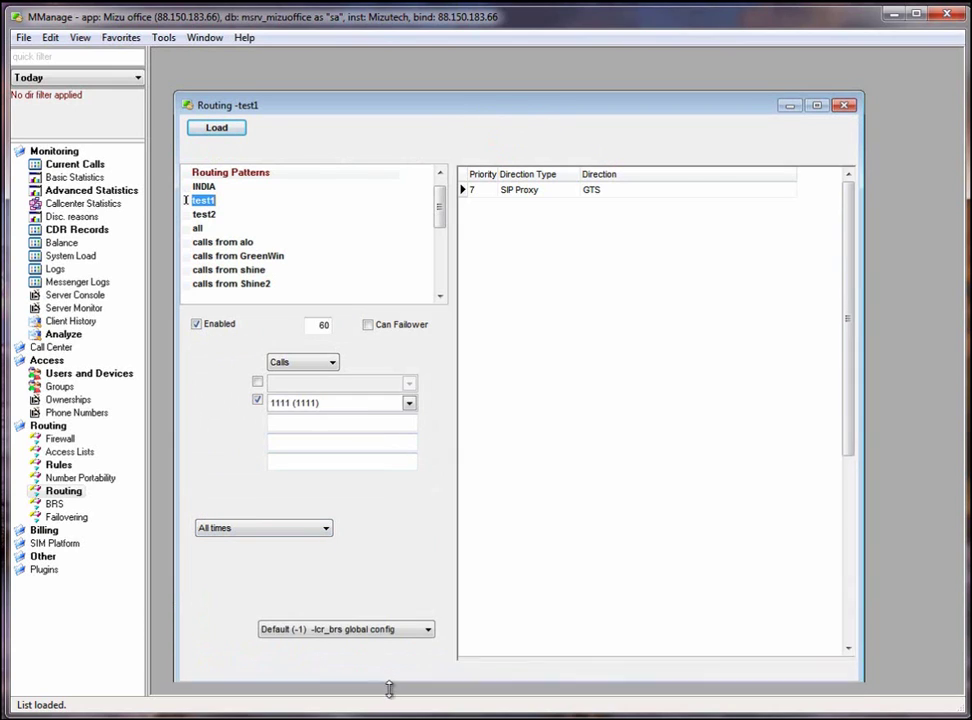
left_click(399, 629)
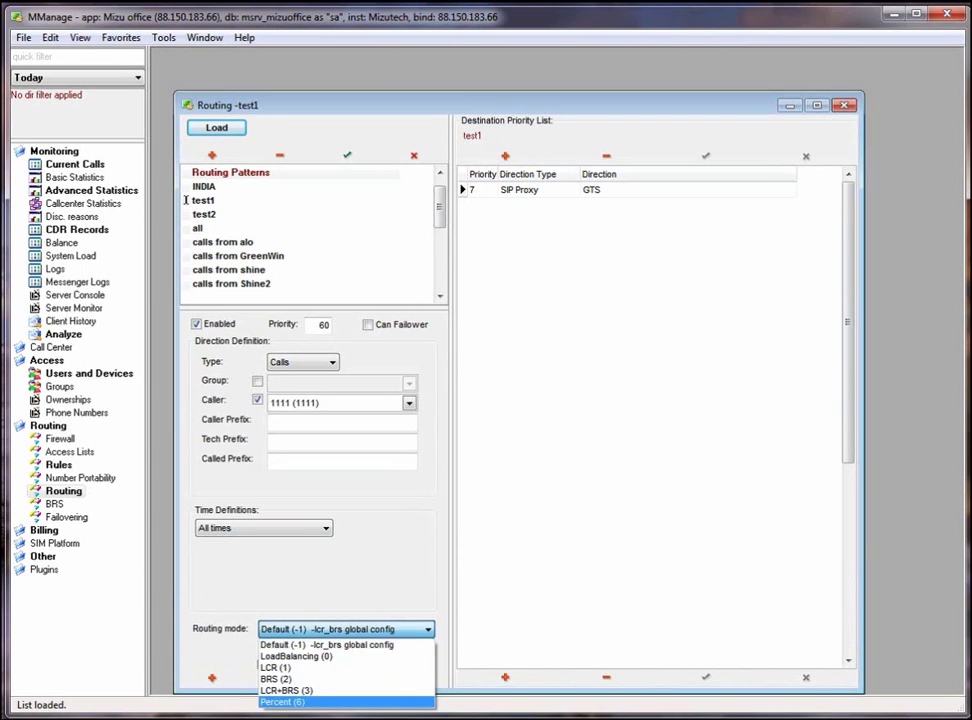
left_click(373, 575)
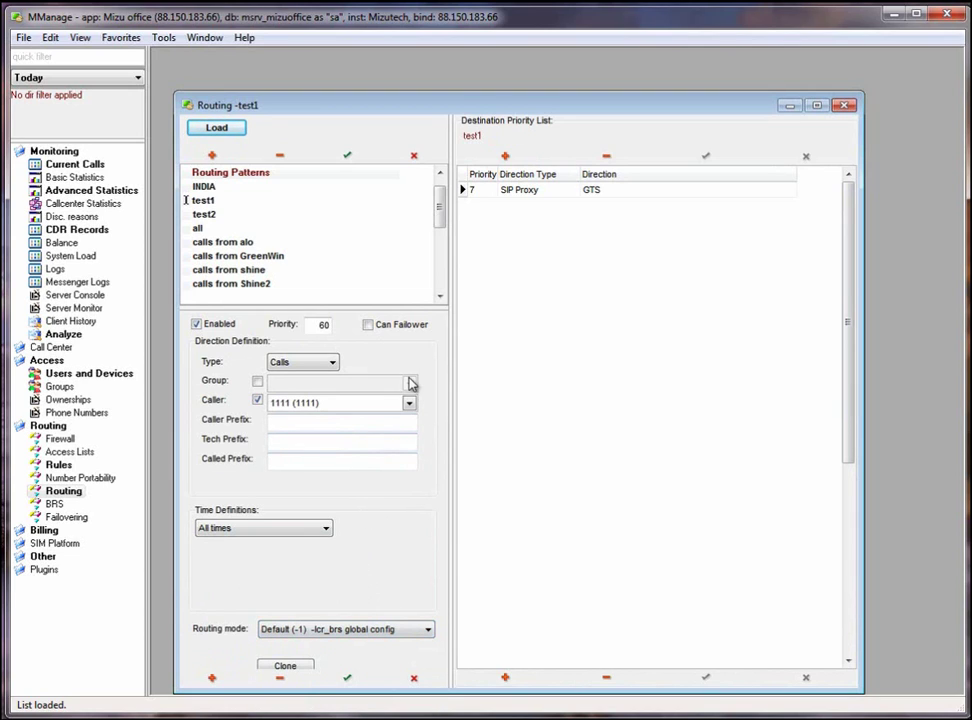
left_click(188, 186)
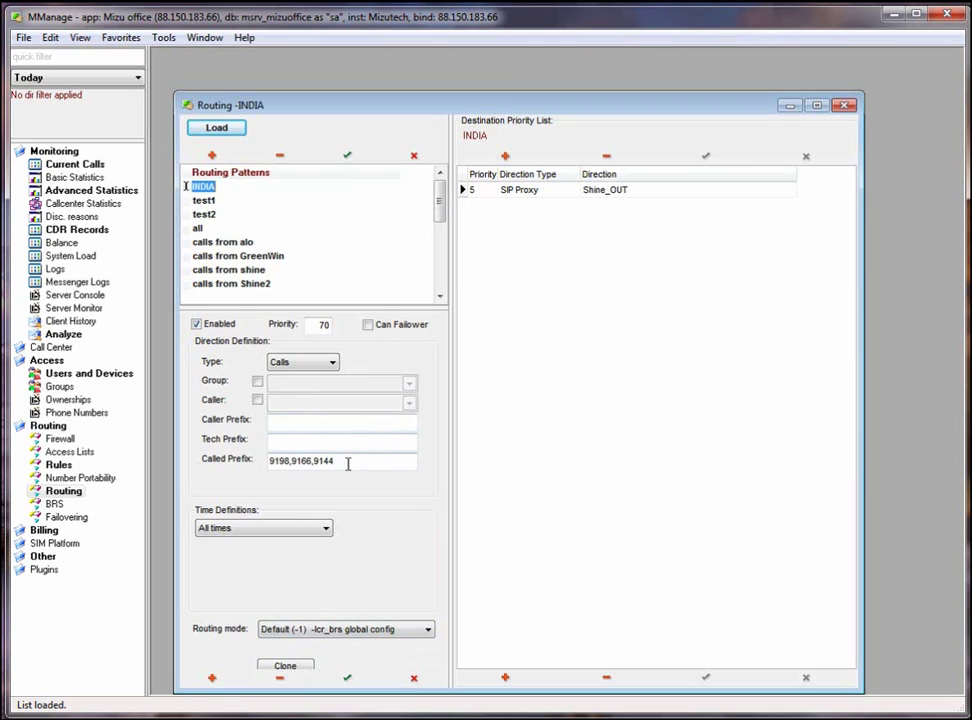
Review the INDIA, test1 and default routing patterns, then close the Routing window.
left_click_drag(347, 462, 268, 461)
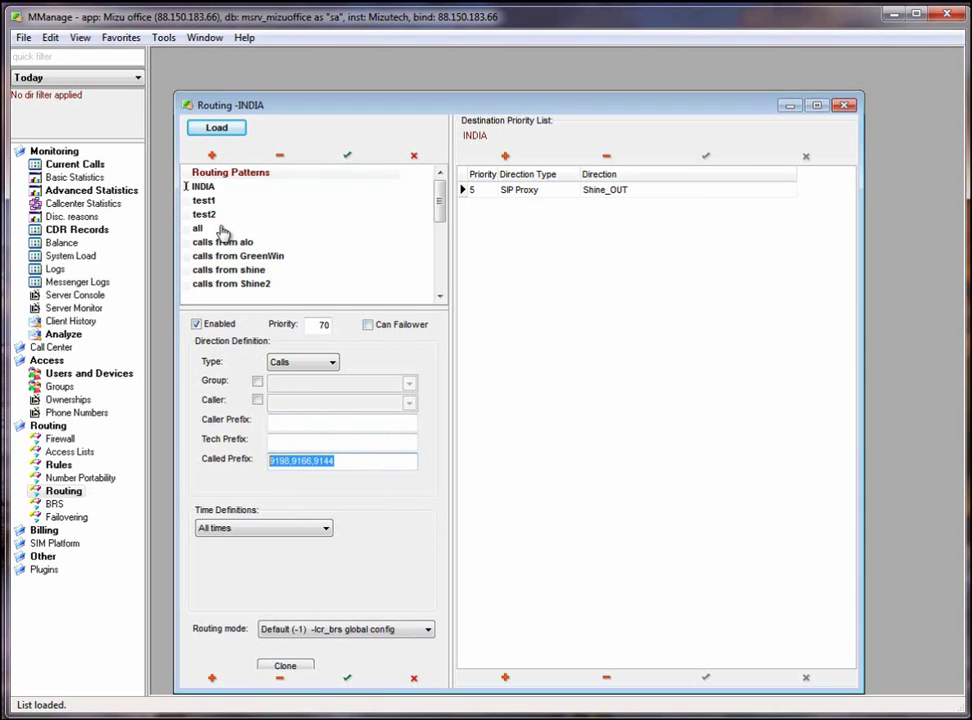
left_click(204, 200)
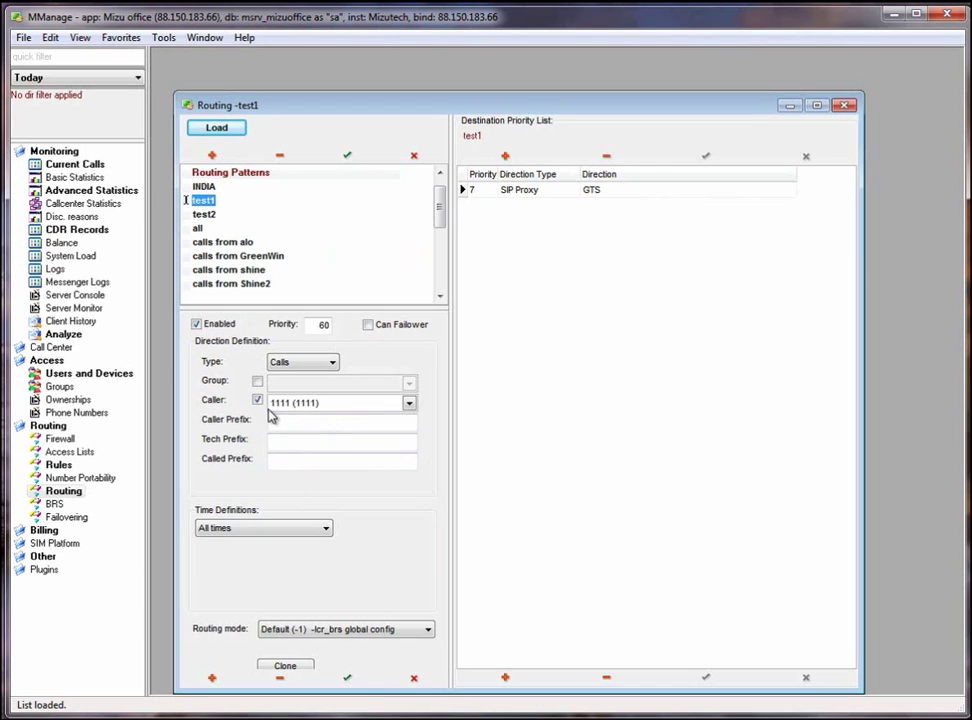
left_click_drag(438, 202, 438, 265)
left_click(207, 284)
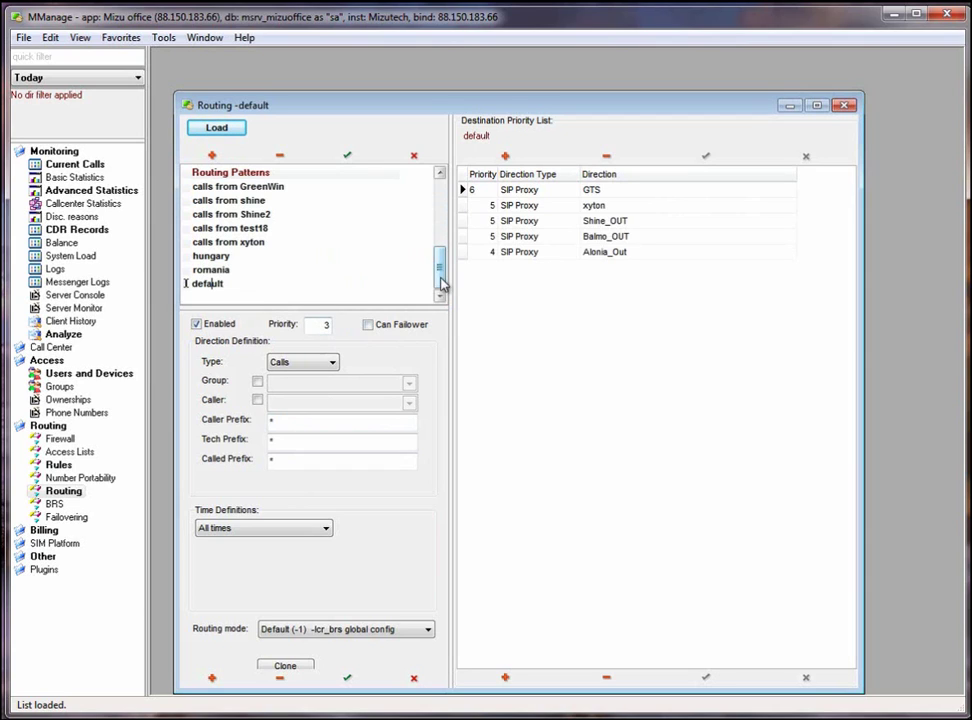
left_click_drag(441, 275, 445, 178)
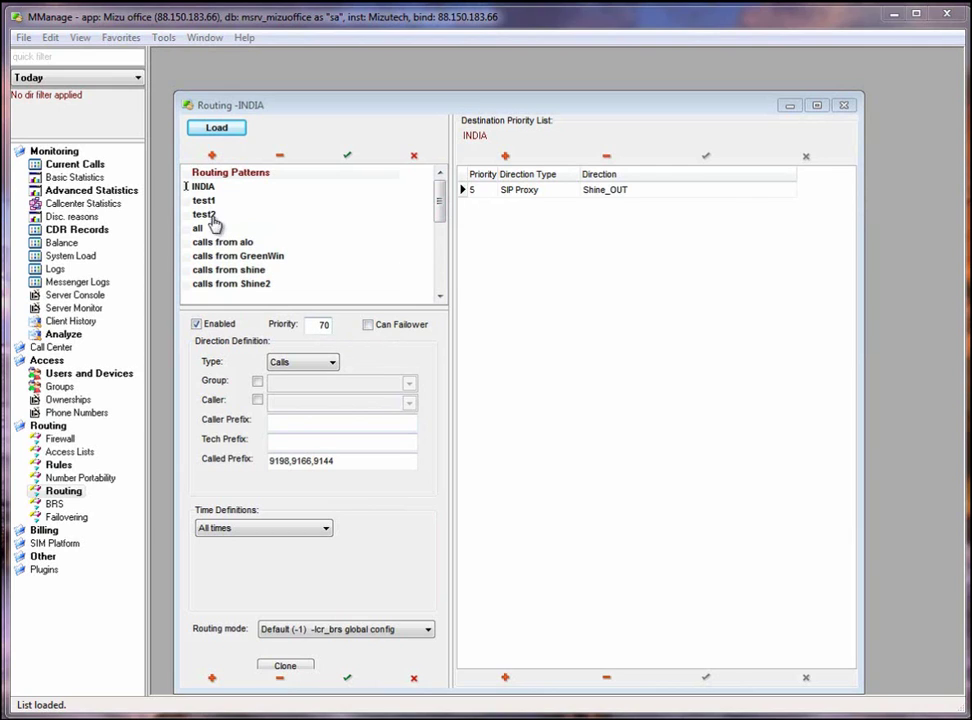
left_click(204, 200)
left_click(204, 187)
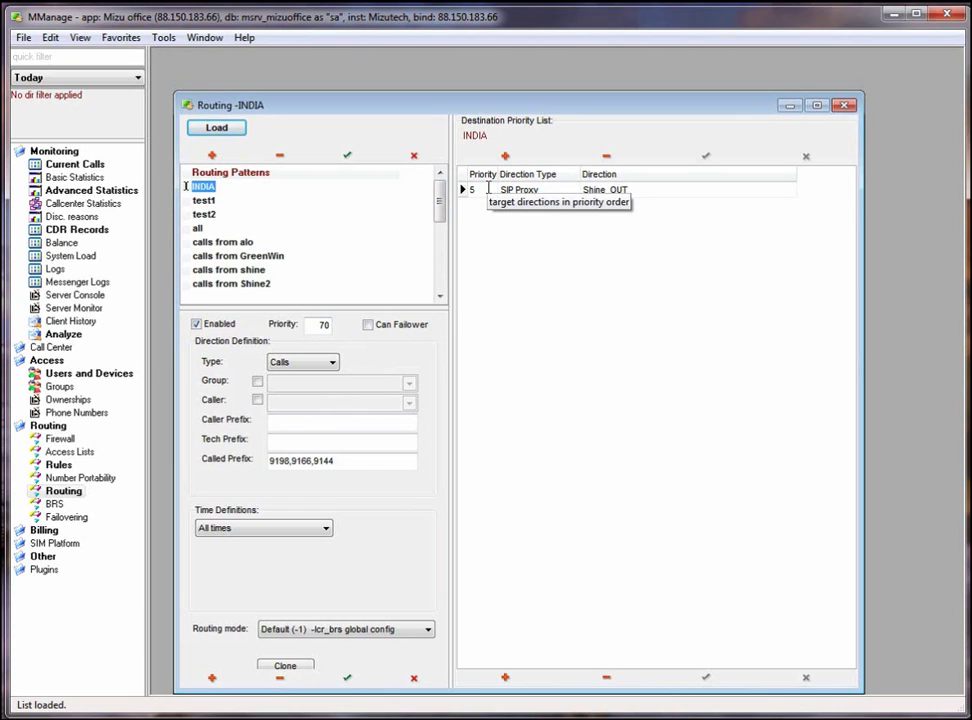
left_click(845, 106)
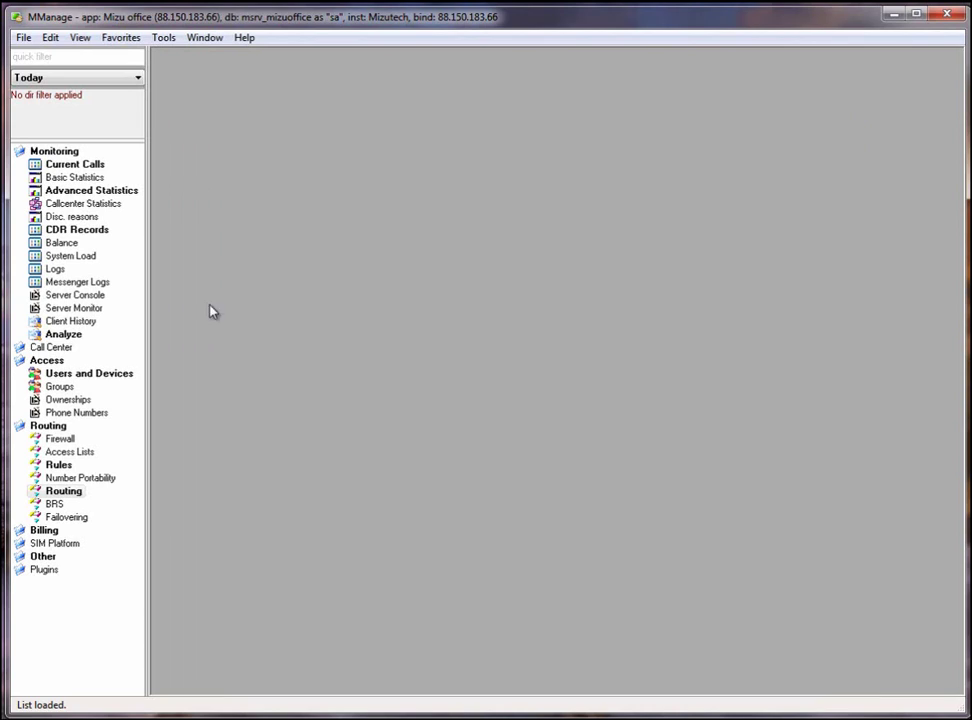
Open Price Setup under Billing, resize the window, and compare the gts and enduser all packet prices.
double_click(46, 531)
double_click(55, 542)
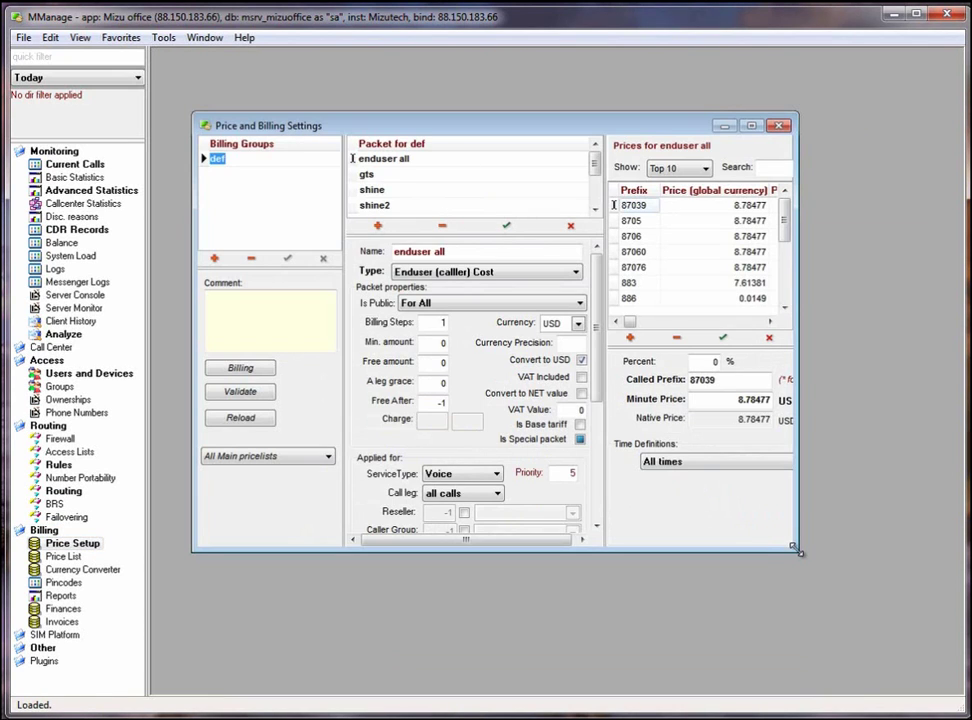
left_click_drag(798, 547, 905, 657)
left_click_drag(520, 125, 505, 93)
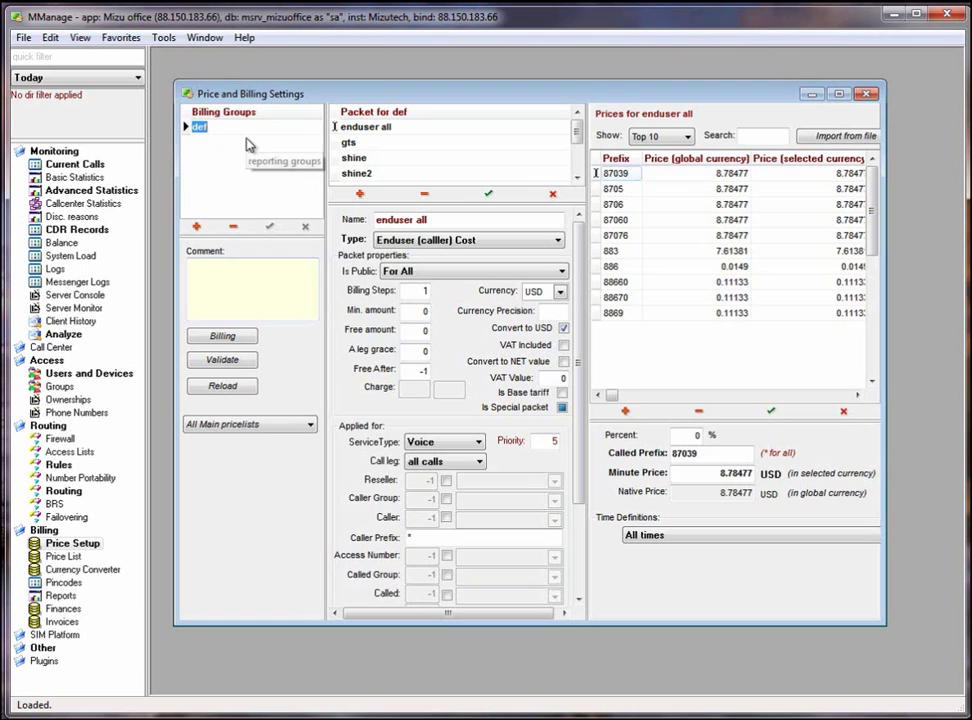
left_click(382, 142)
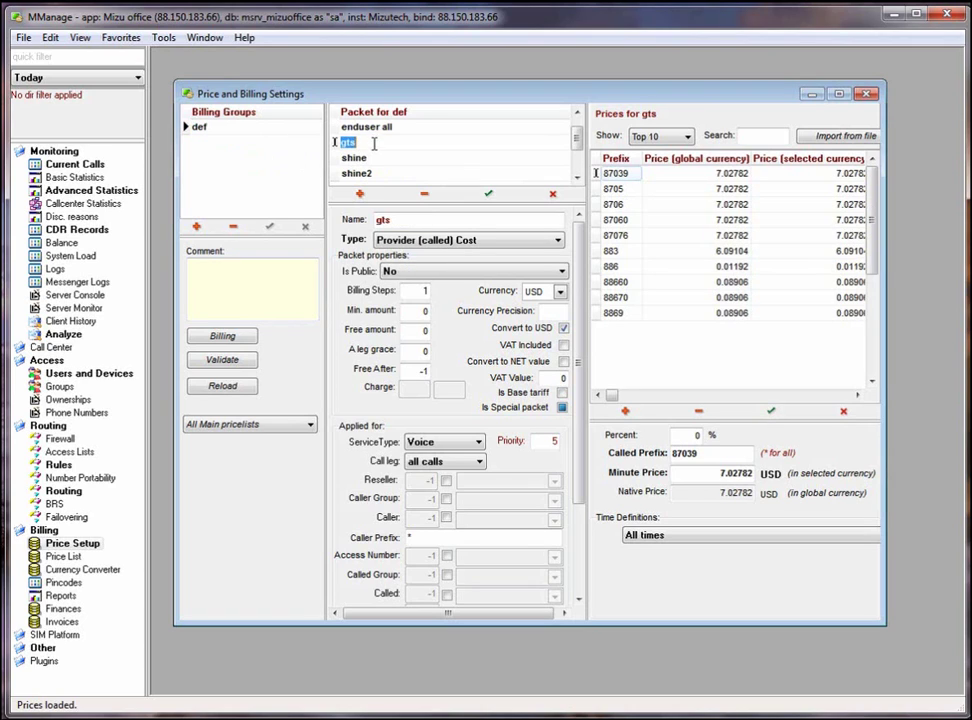
left_click(378, 131)
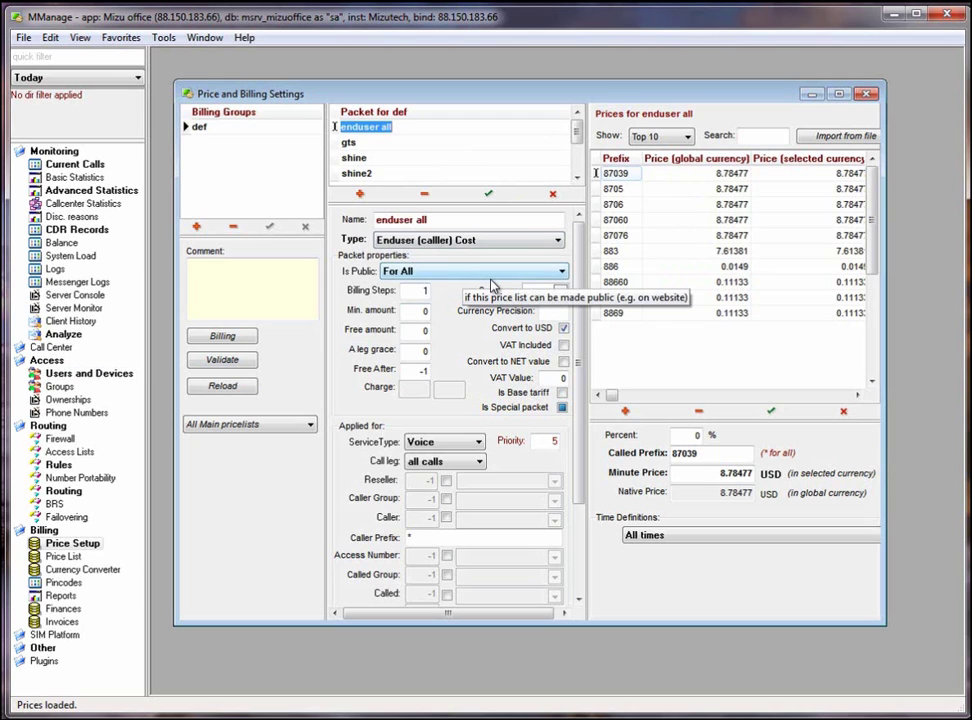
left_click(89, 373)
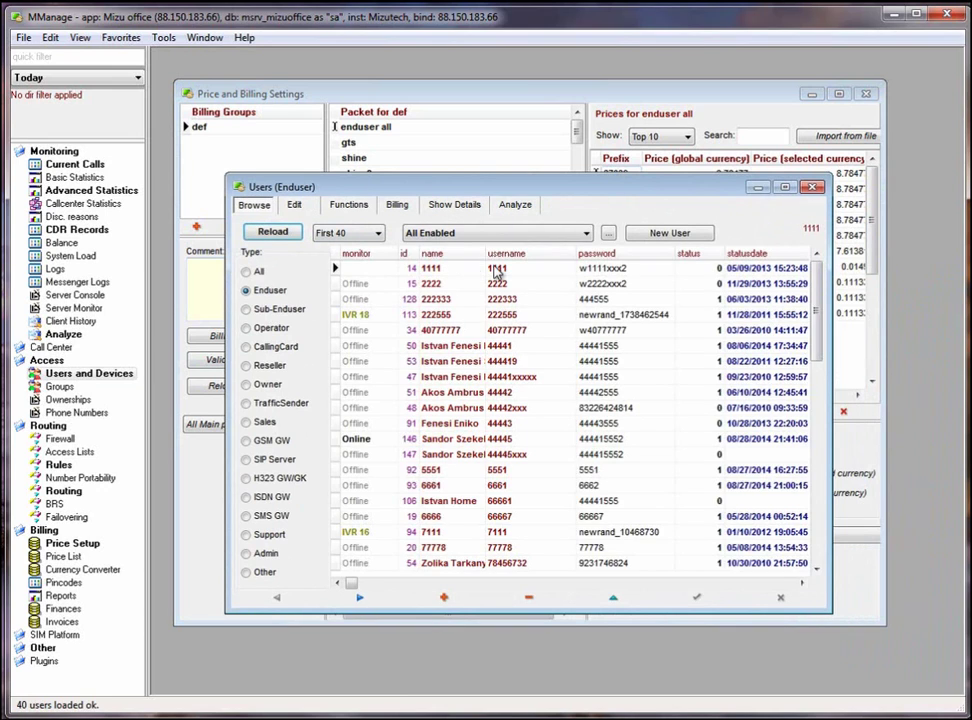
left_click(396, 205)
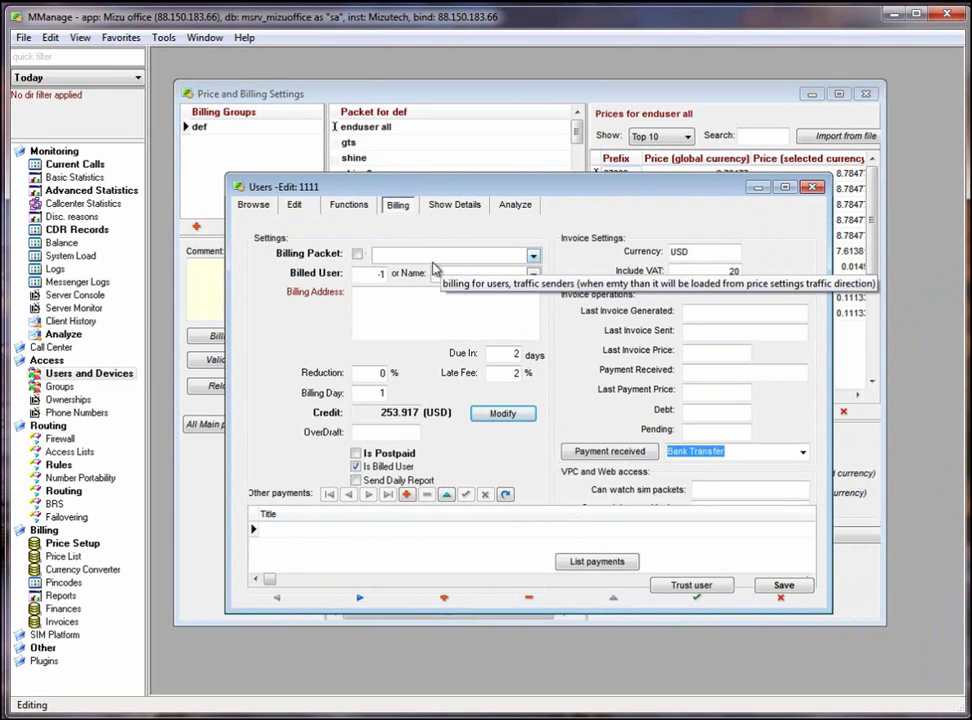
left_click(381, 273)
key("BackSpace")
key("BackSpace")
type("-1")
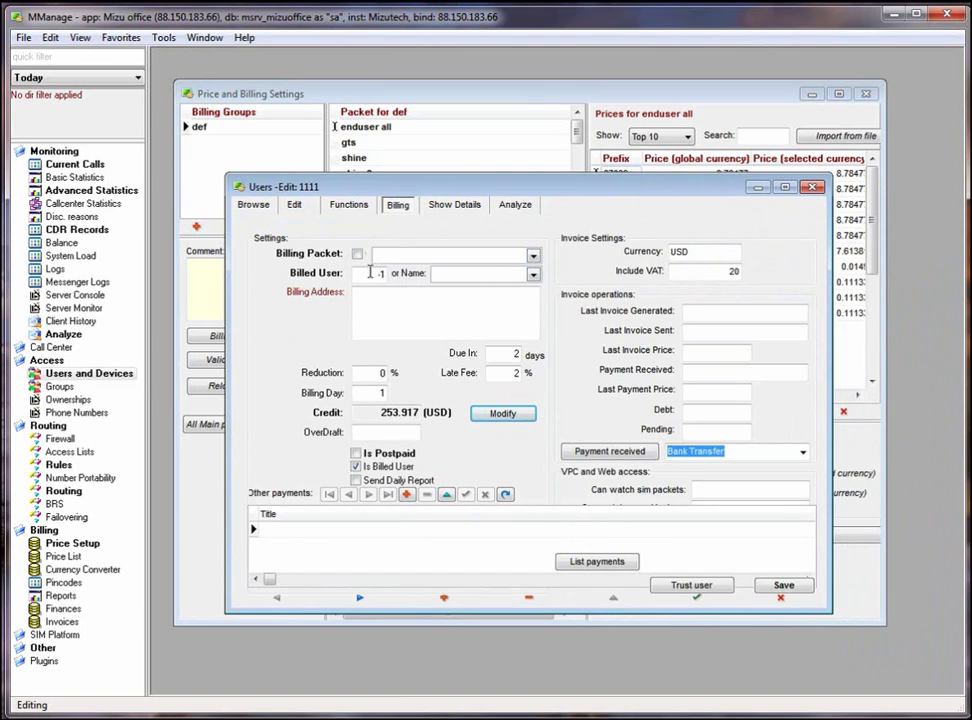
left_click(813, 188)
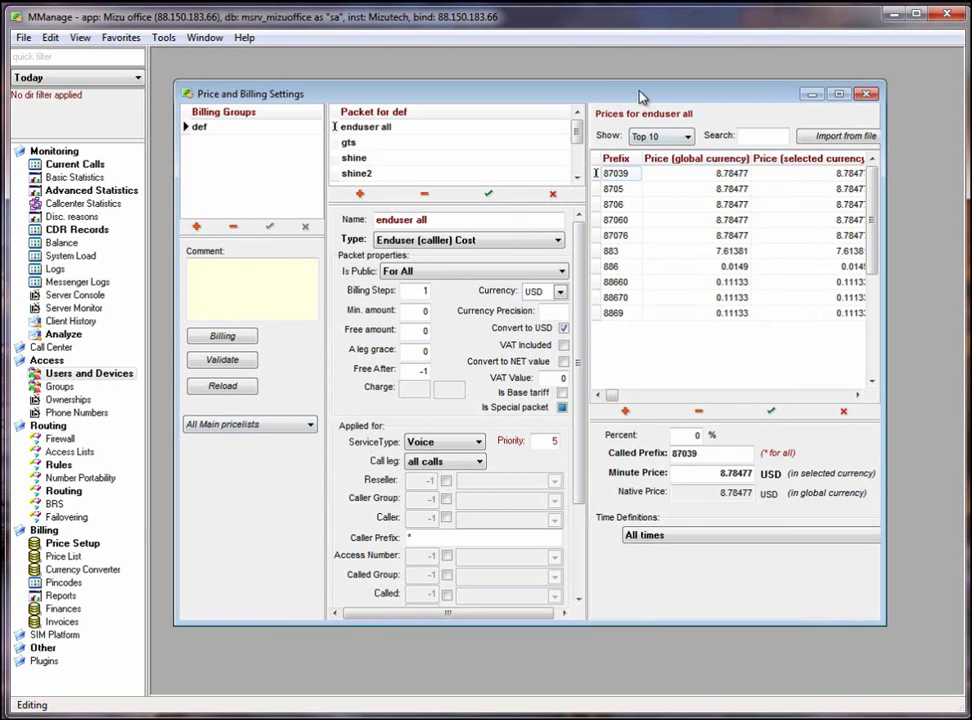
Enlarge Price and Billing Settings to reveal the To Min and Time columns, and cancel the price import.
left_click_drag(484, 90, 461, 80)
left_click_drag(861, 613, 948, 644)
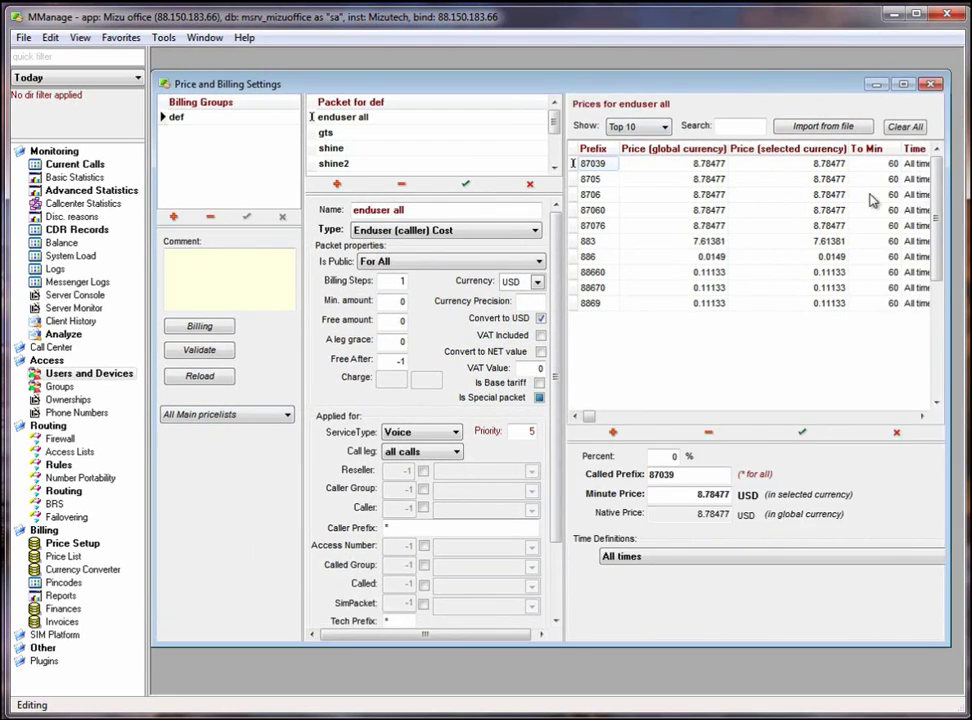
left_click(823, 126)
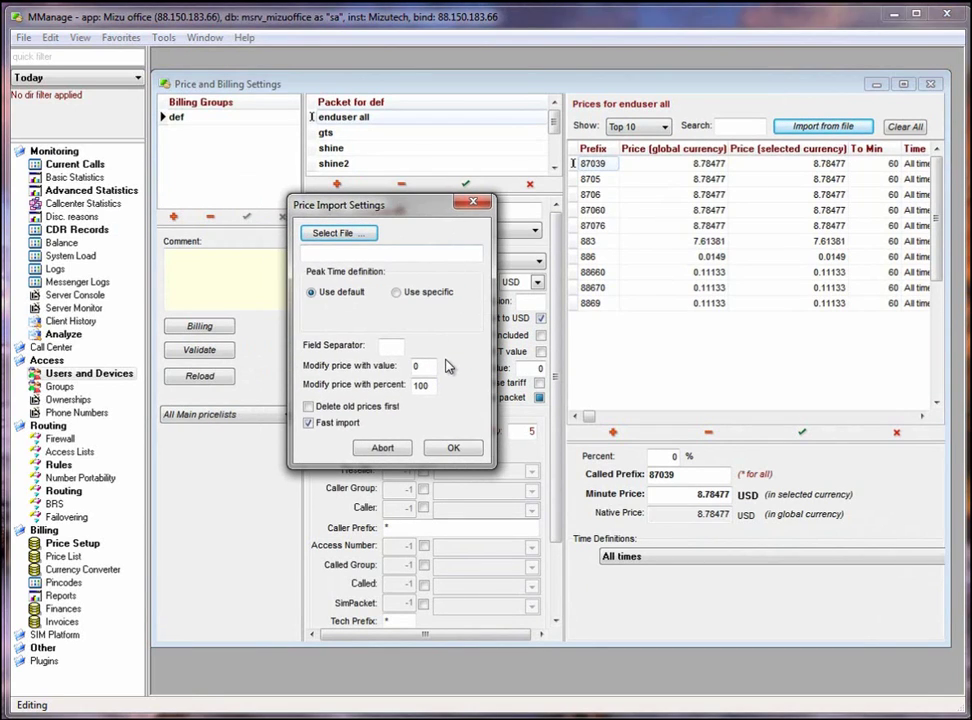
left_click(474, 203)
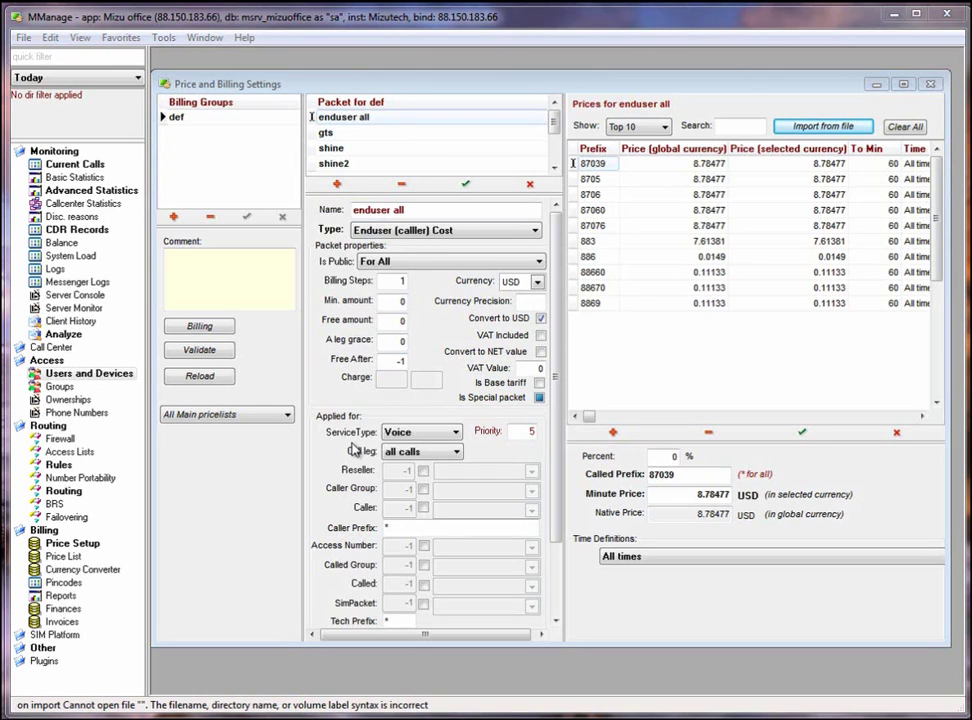
Close Price and Billing Settings and load last week's connected calls in CDR Records (35 records).
left_click(932, 88)
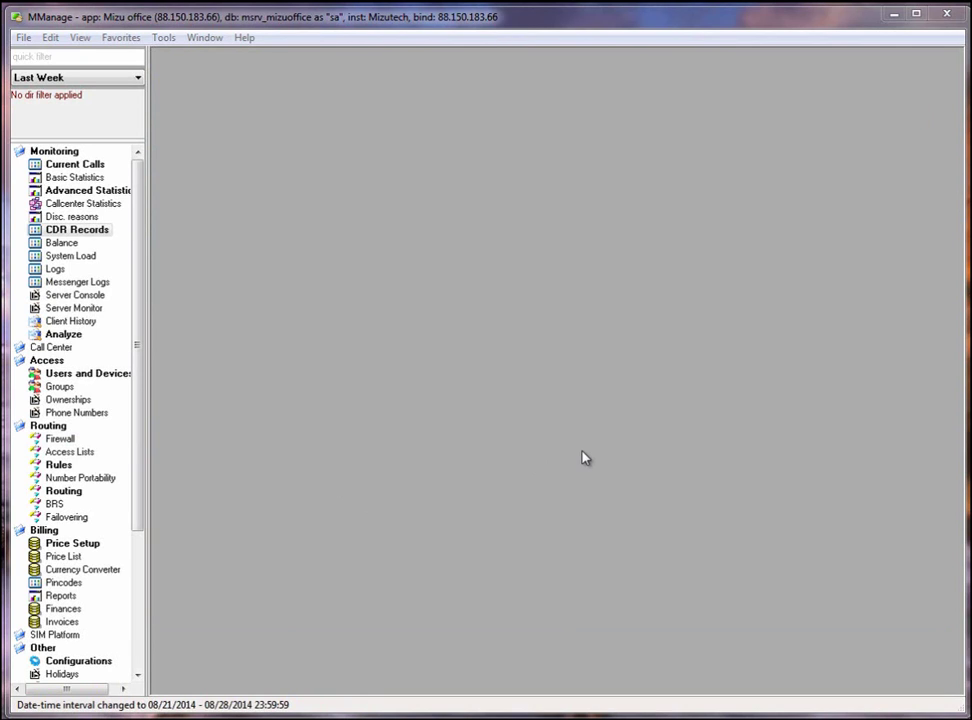
left_click(78, 231)
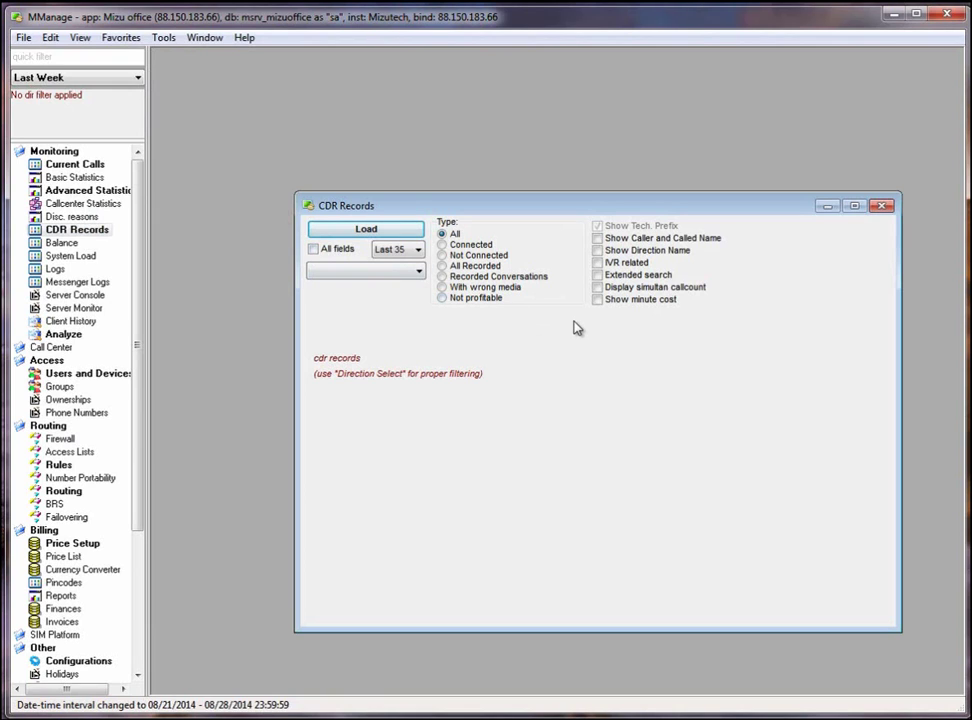
left_click_drag(585, 207, 516, 167)
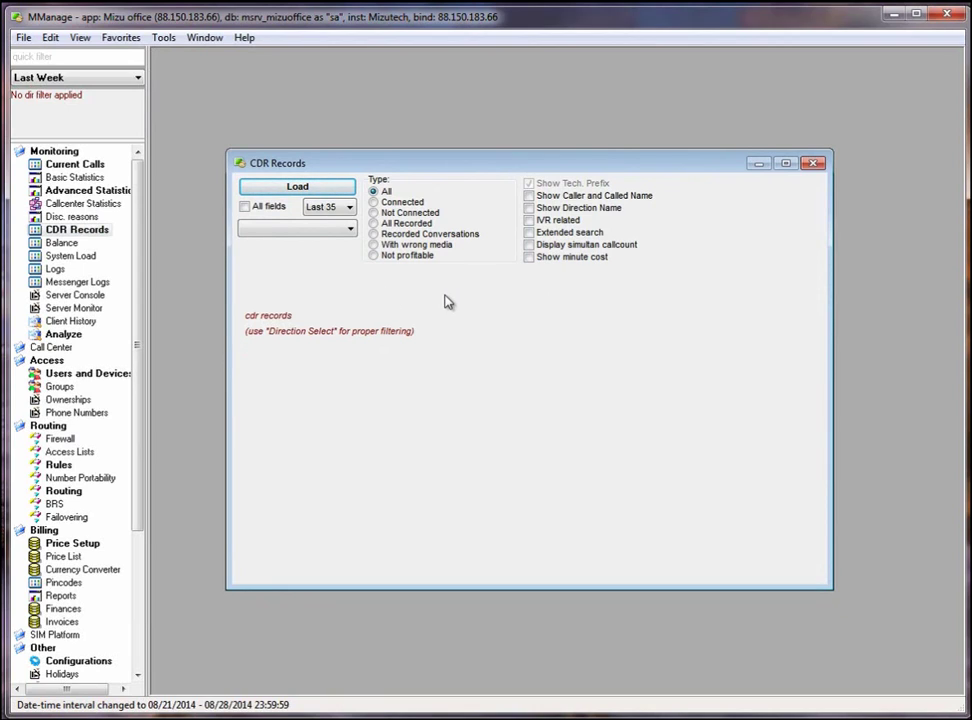
left_click(373, 202)
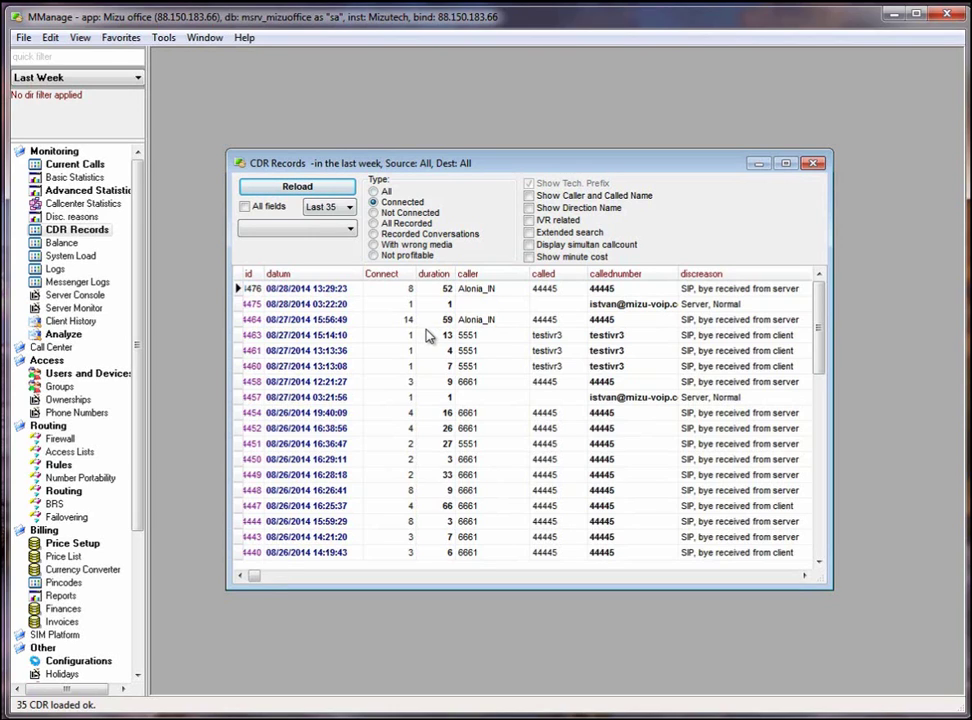
Enable extended search and look at a custom date range for the call records.
left_click(258, 209)
left_click(90, 77)
left_click(95, 156)
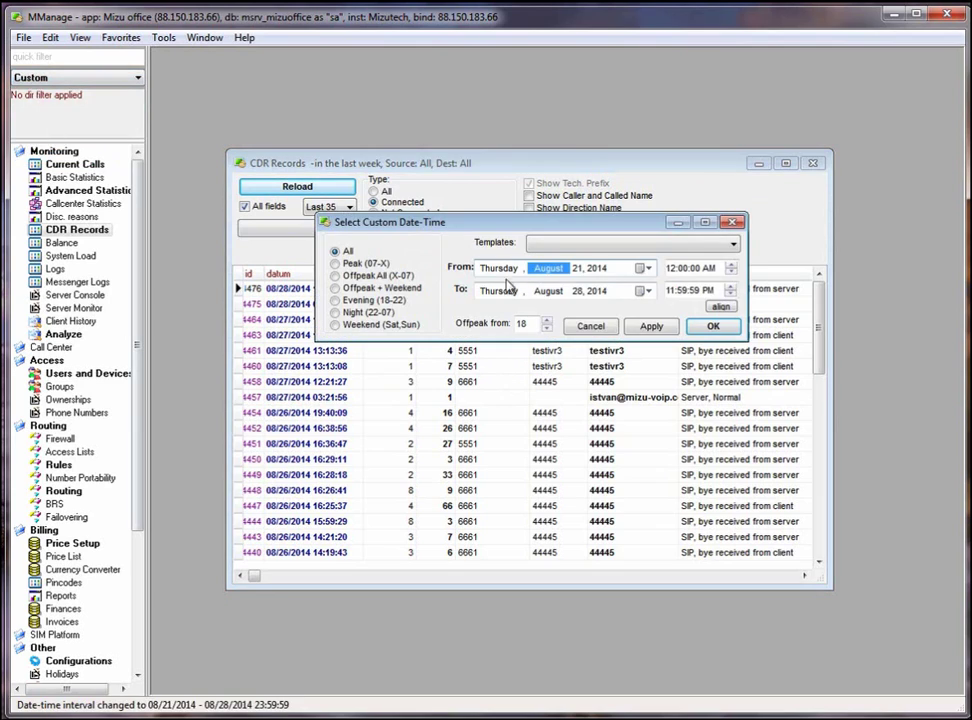
left_click(610, 327)
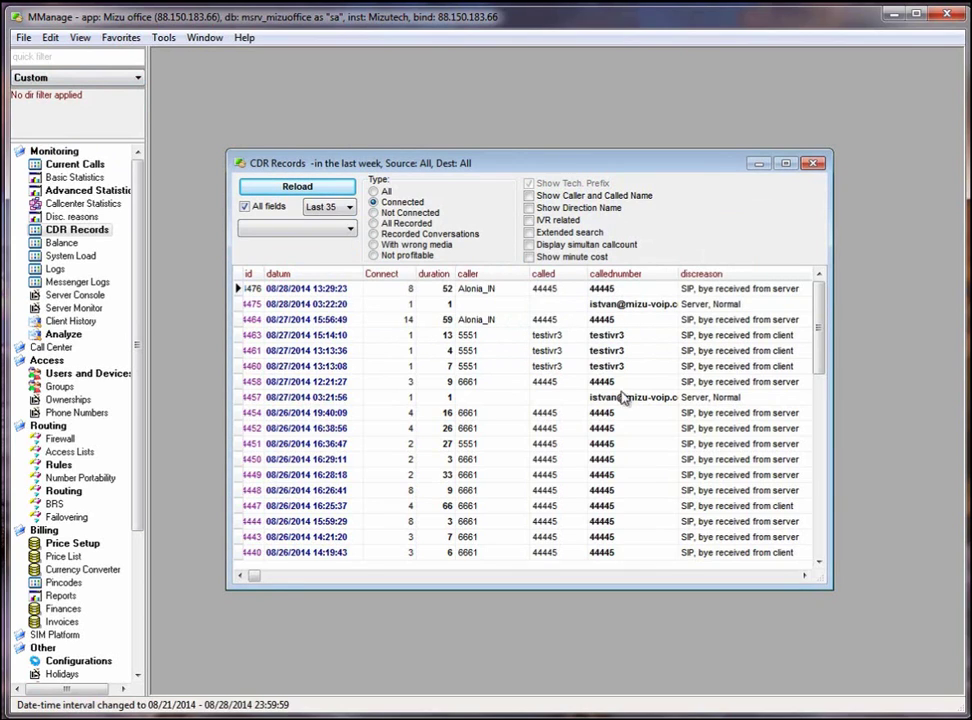
Quick-filter the call records by 5551 across all fields and reload, showing 6 calls.
left_click(114, 58)
type("5551")
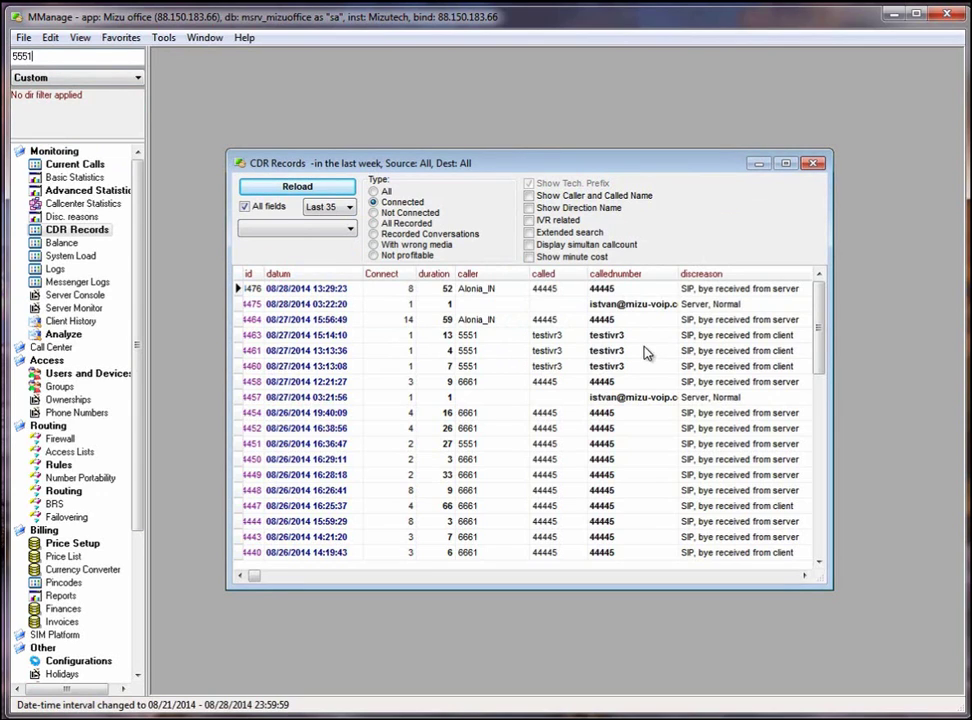
left_click(530, 234)
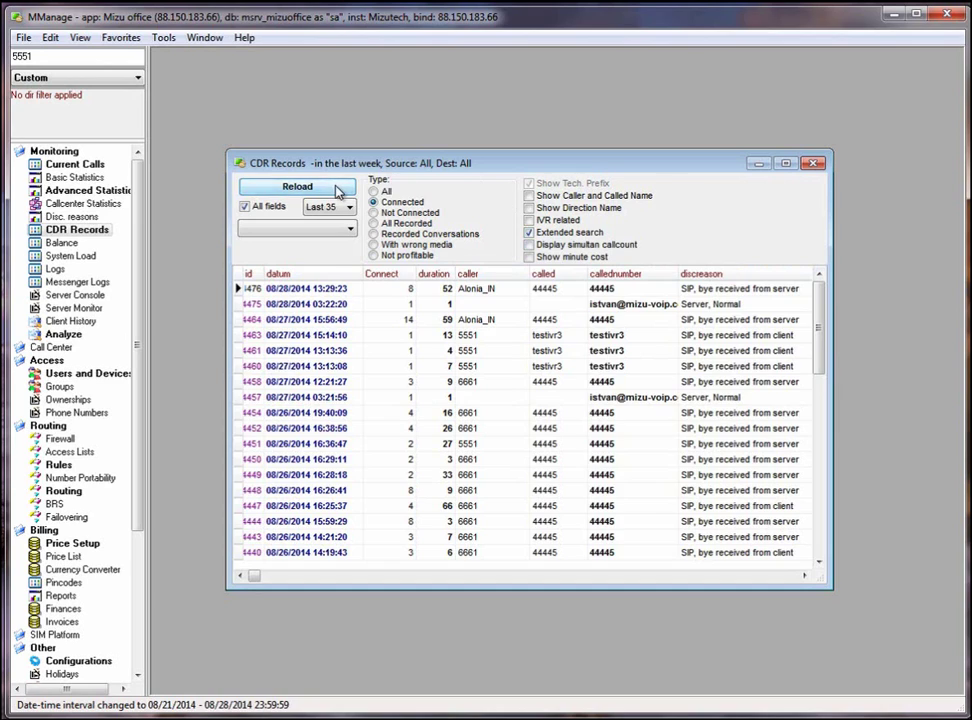
left_click(285, 188)
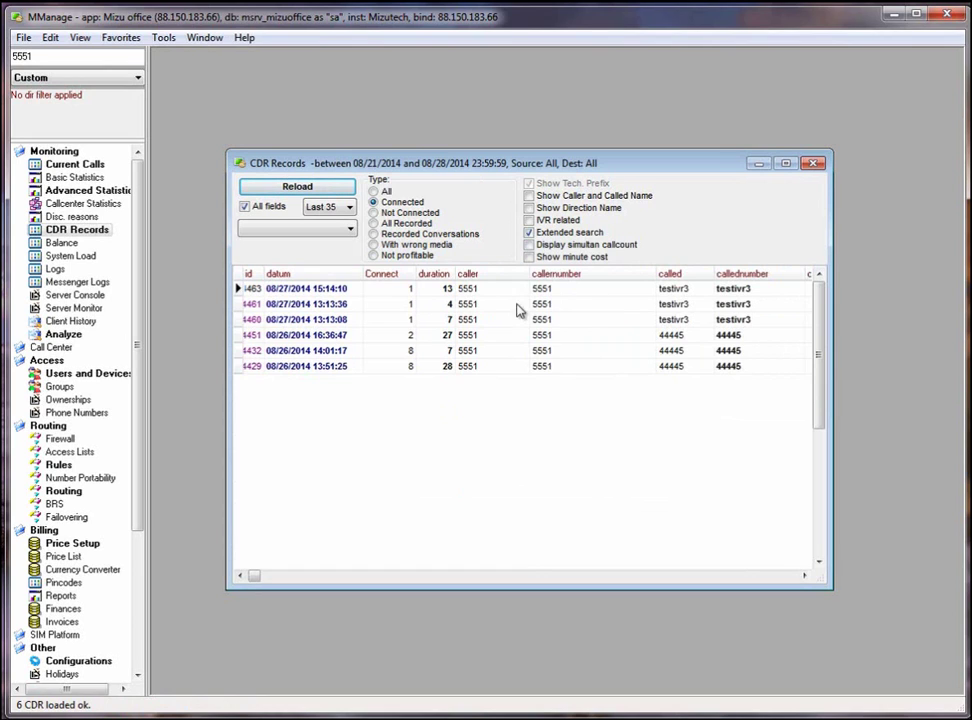
Close the call records and open Other > Configurations, moved top-left and enlarged.
key("ctrl+F4")
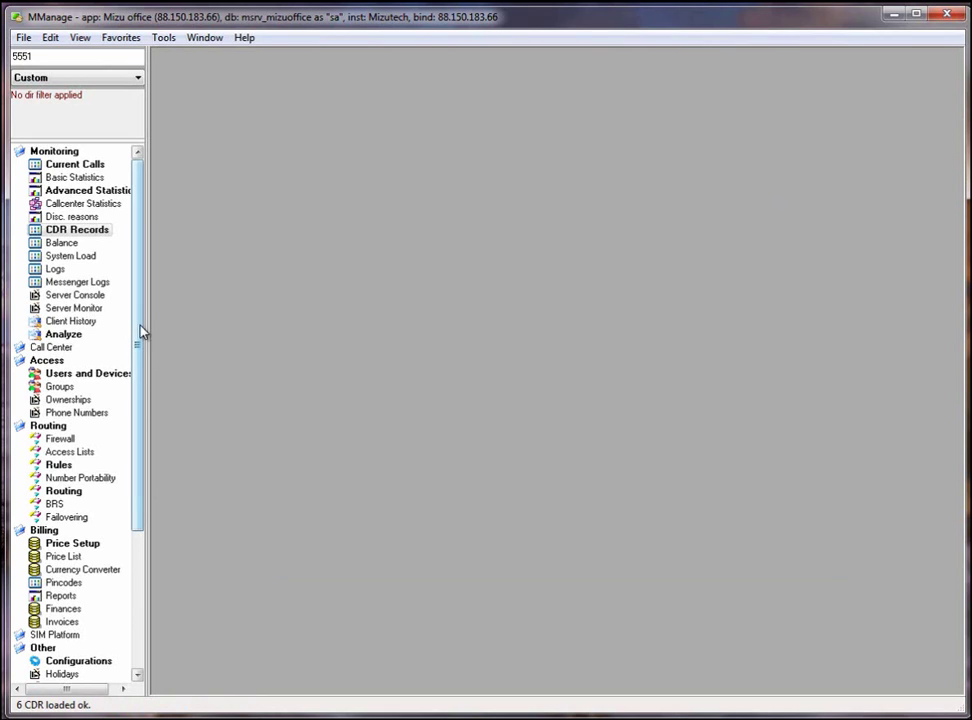
left_click_drag(141, 330, 95, 503)
left_click(94, 472)
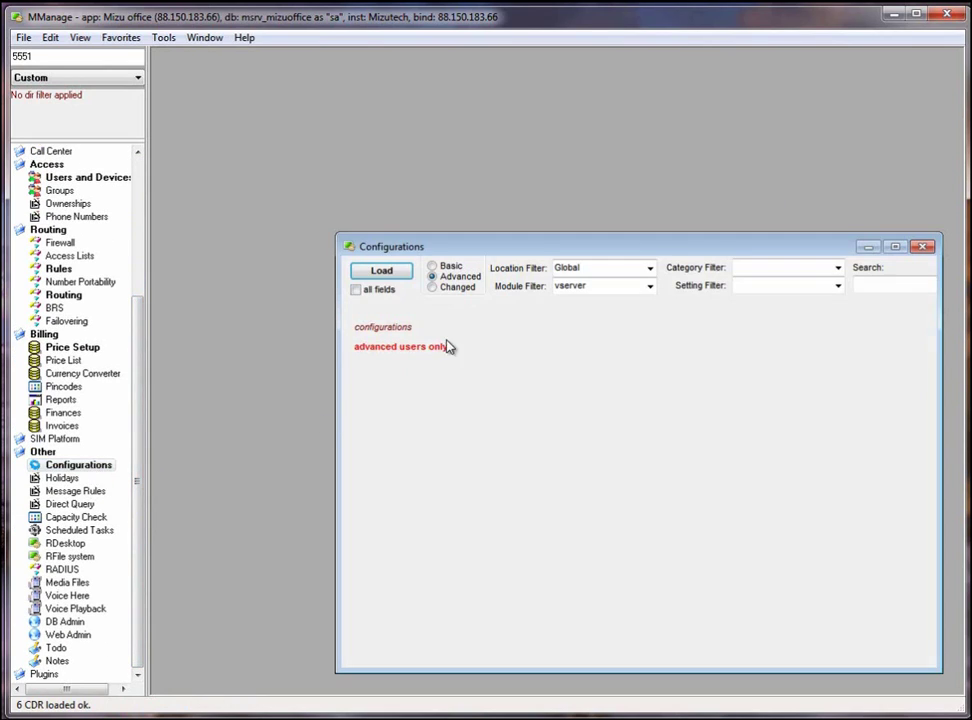
left_click_drag(647, 248, 533, 160)
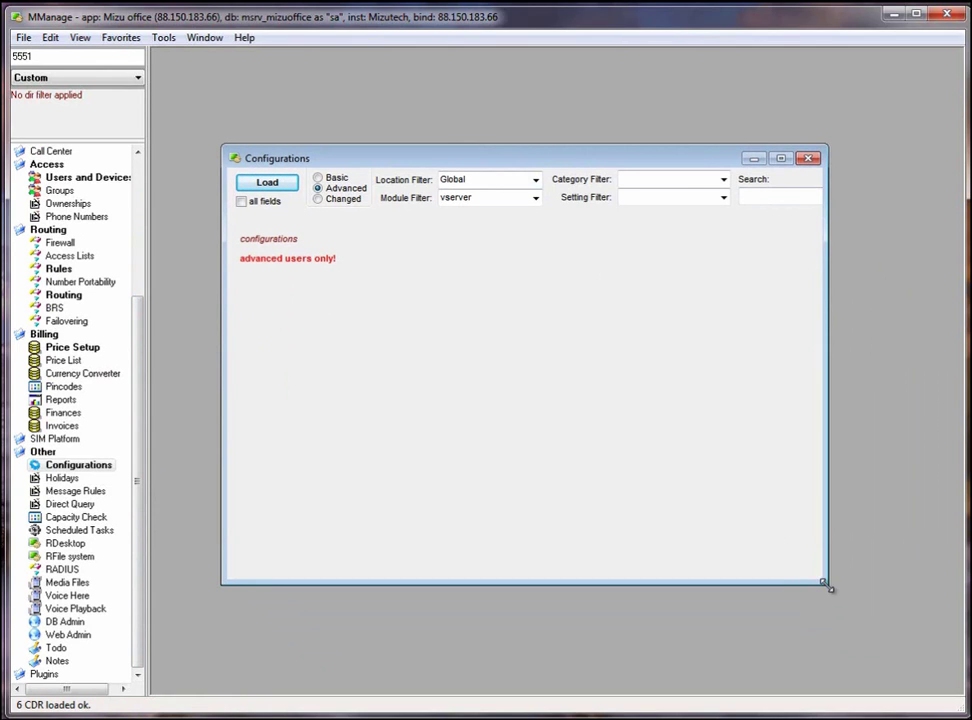
left_click_drag(830, 595, 912, 610)
Load the Global vserver configuration settings, listing 1523 entries including CallCenter.
left_click(755, 197)
key("Return")
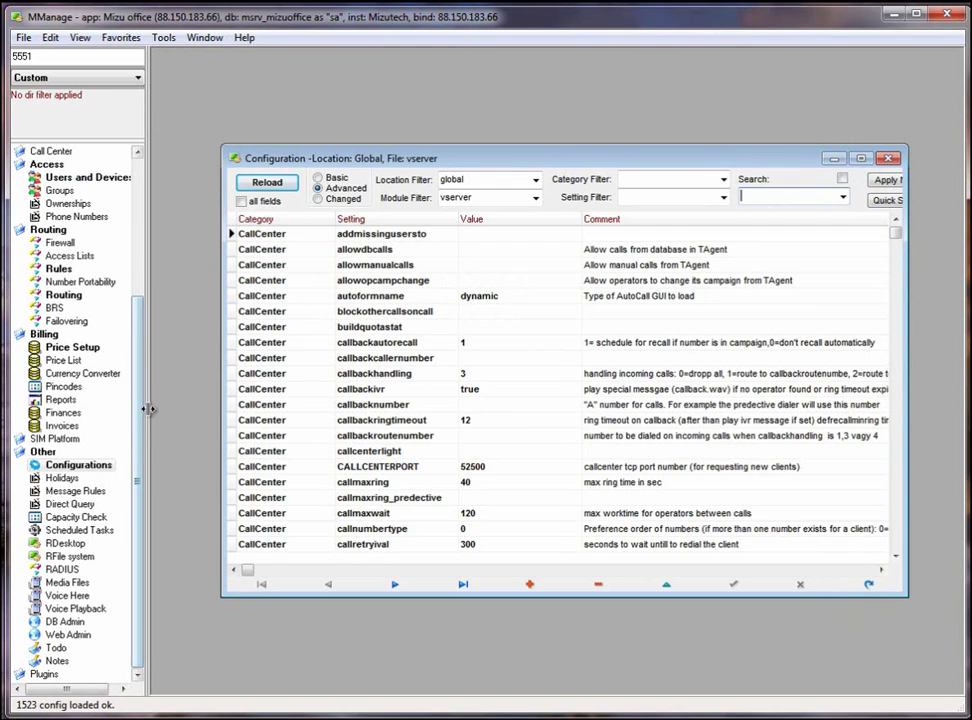
left_click_drag(146, 409, 148, 409)
scroll(122, 213, "up", 5)
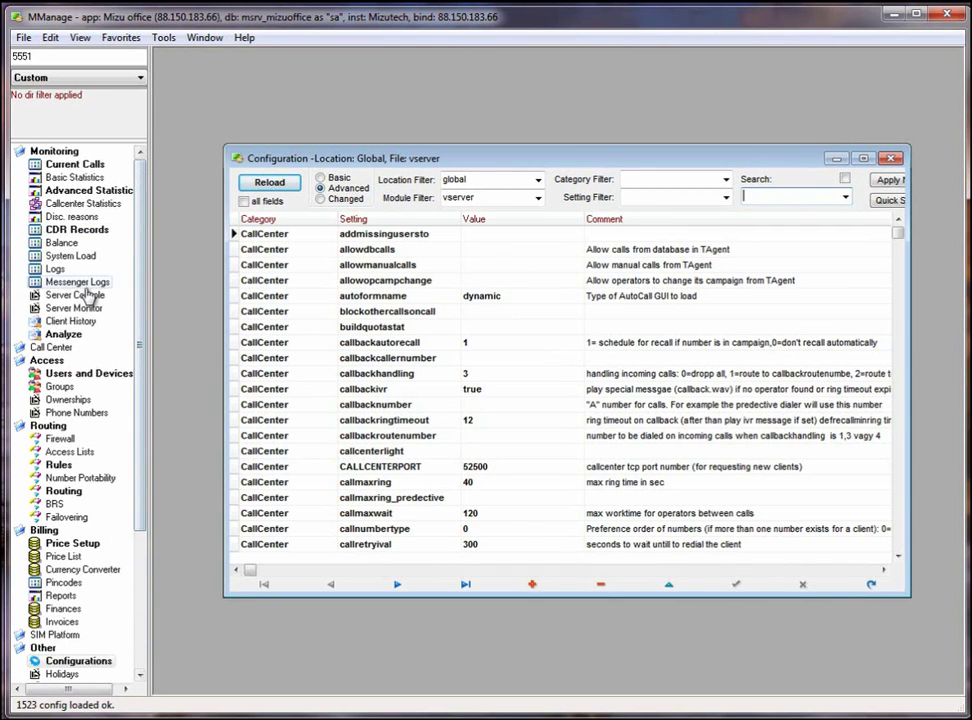
Connect the server console, send 'reload' to get OK, then close the console.
left_click(112, 294)
left_click_drag(632, 273, 465, 133)
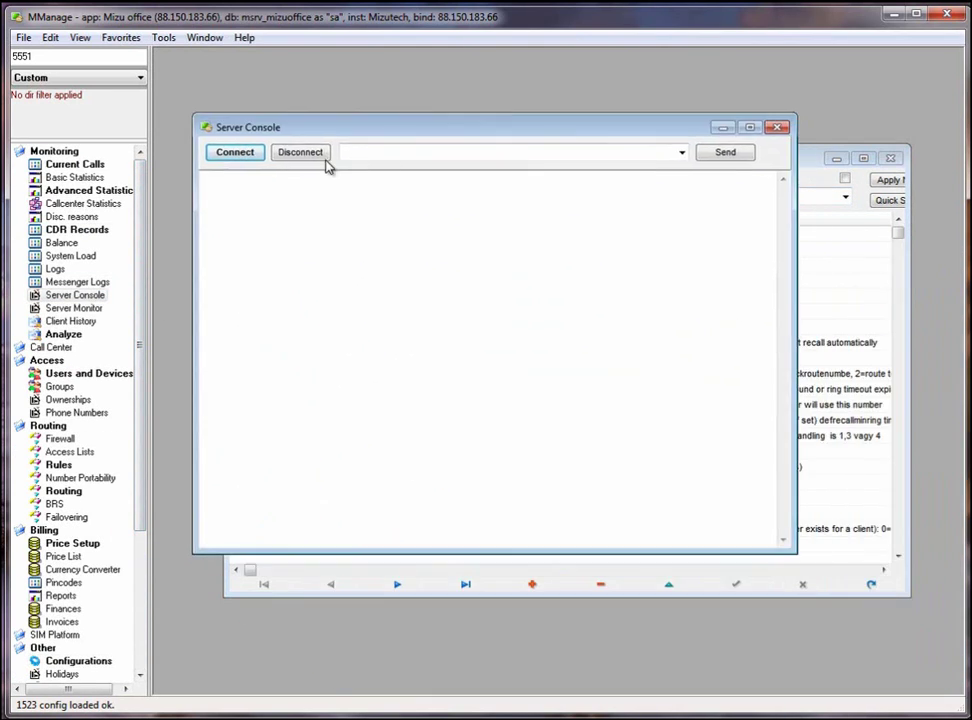
key("Return")
left_click(384, 155)
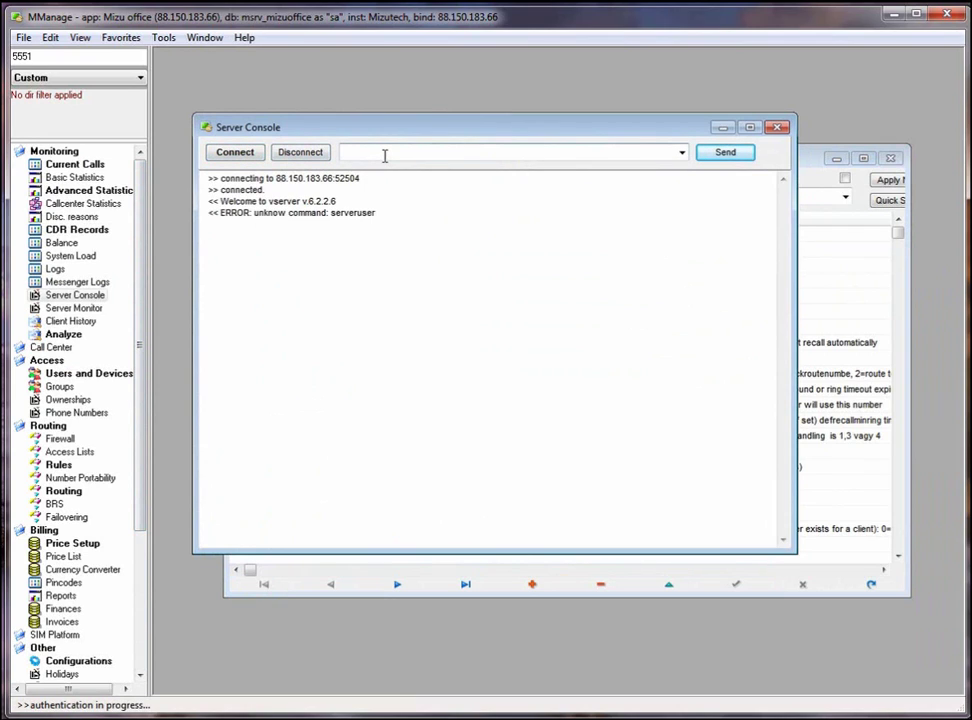
type("reload // reload current config")
key("Return")
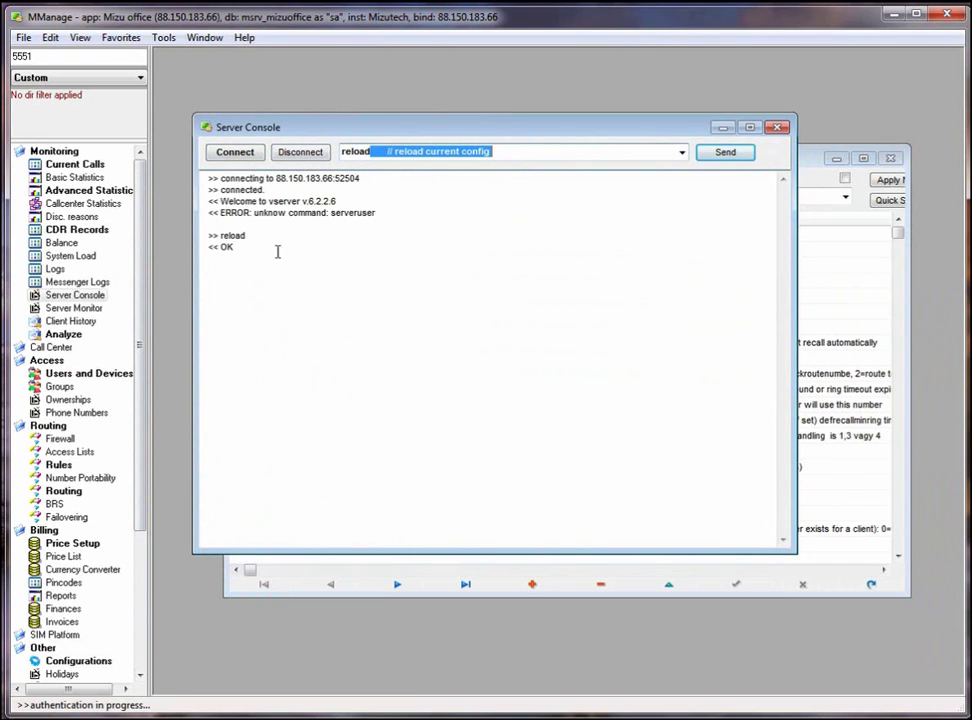
left_click(781, 128)
Close the Configuration window, clear the 5551 quick filter, and dismiss the File menu.
left_click(890, 158)
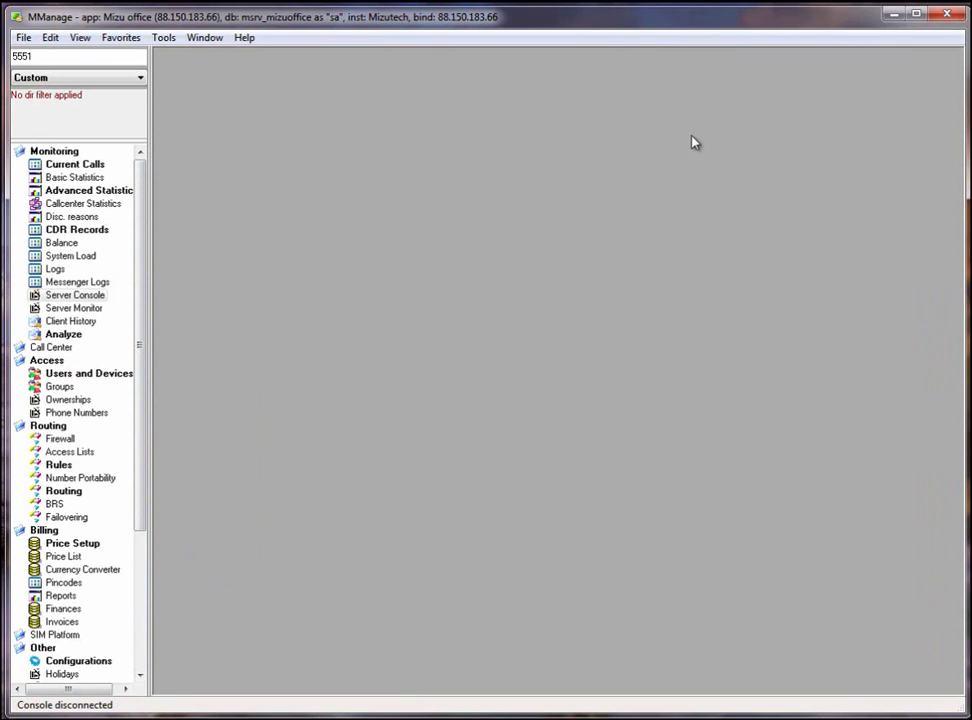
key("BackSpace")
key("BackSpace")
key("BackSpace")
key("BackSpace")
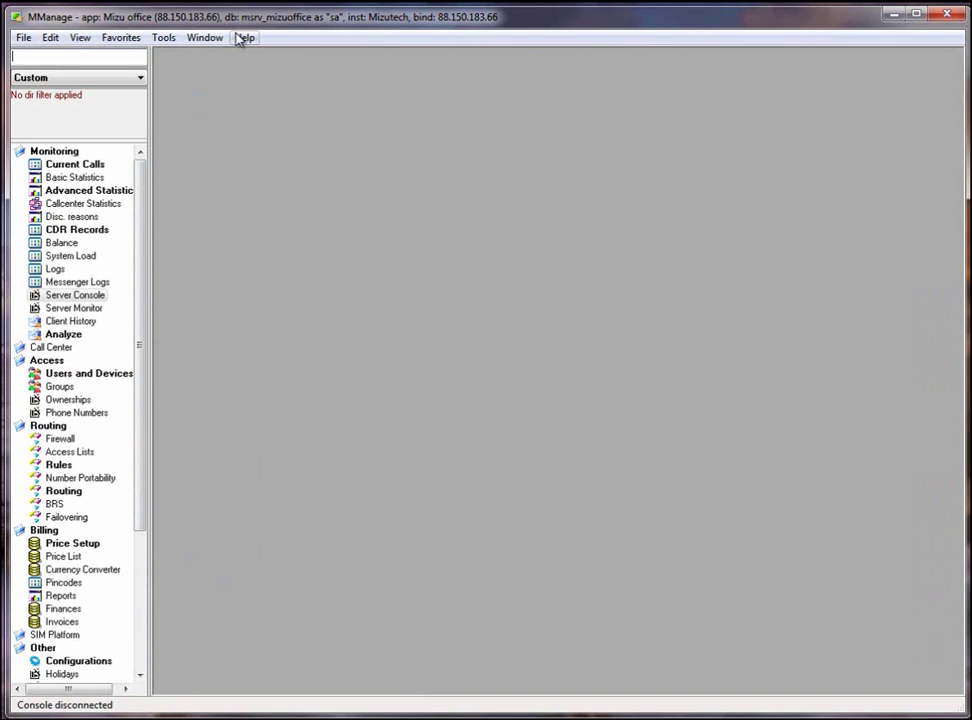
left_click(22, 42)
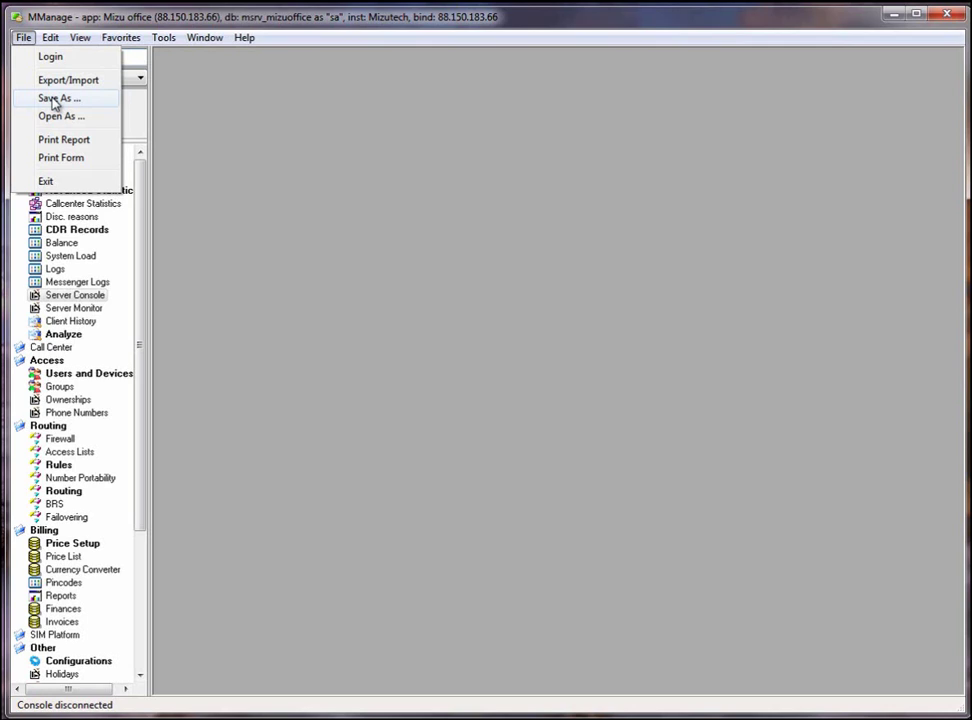
left_click(160, 37)
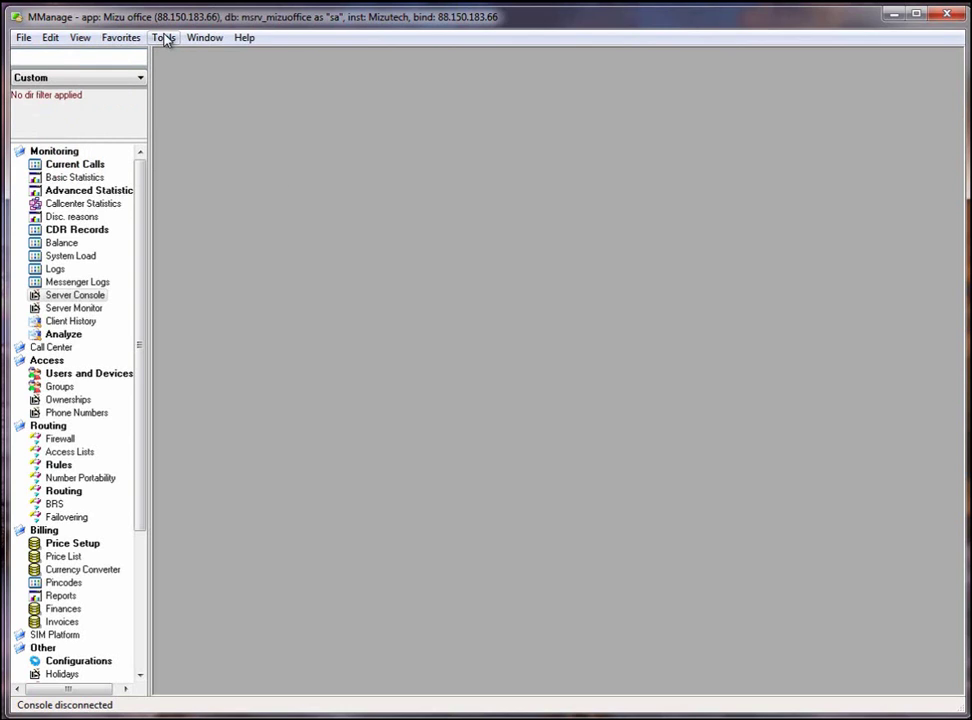
Launch the Configuration Wizard from Tools > Server Setup and enlarge its dialog.
left_click(163, 37)
mouse_move(190, 94)
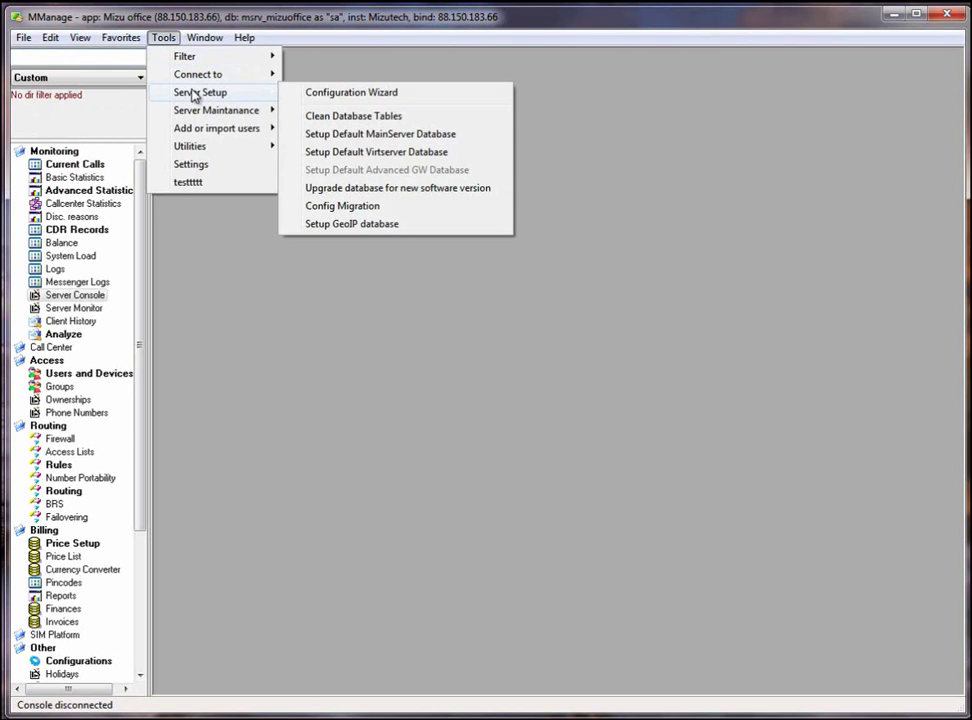
left_click(351, 100)
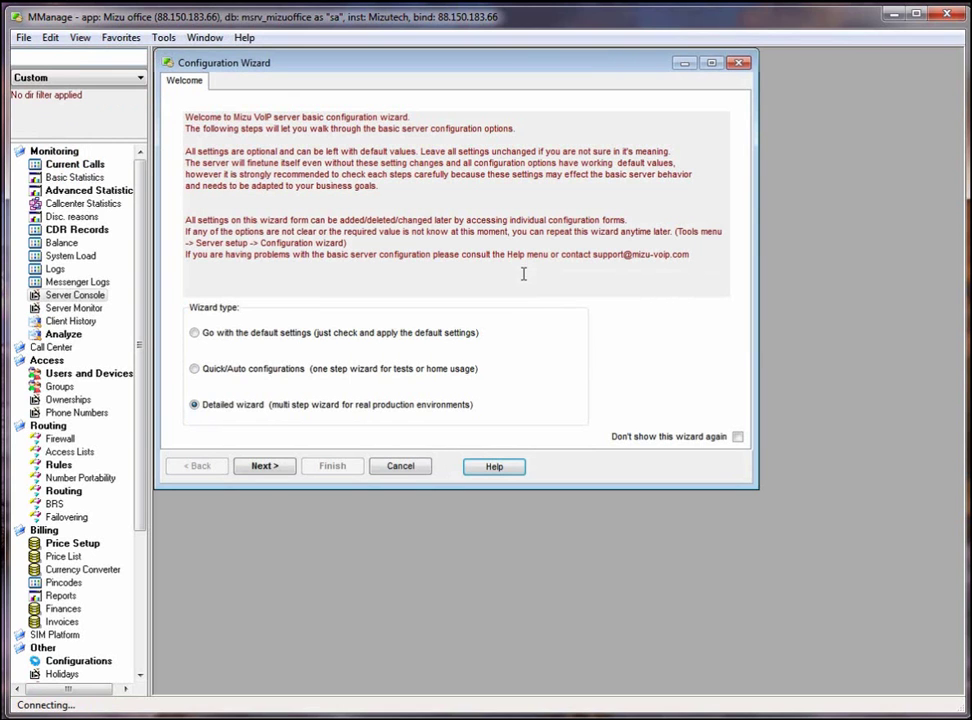
left_click_drag(757, 488, 864, 608)
Advance past welcome, roles, company and localization pages to the Network page.
left_click(268, 588)
left_click(270, 589)
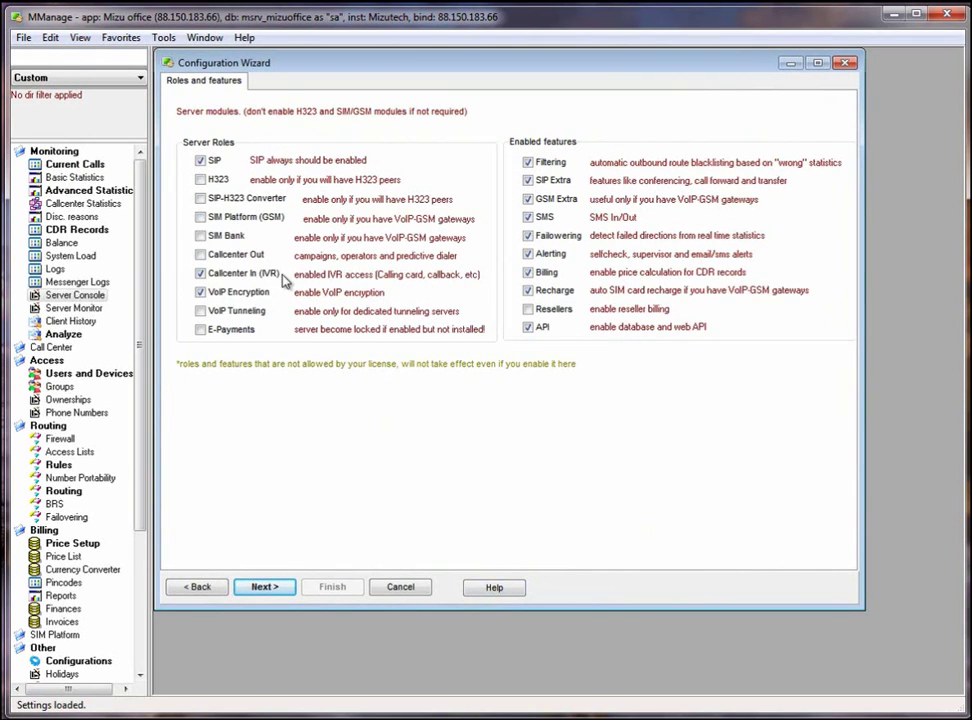
left_click(288, 587)
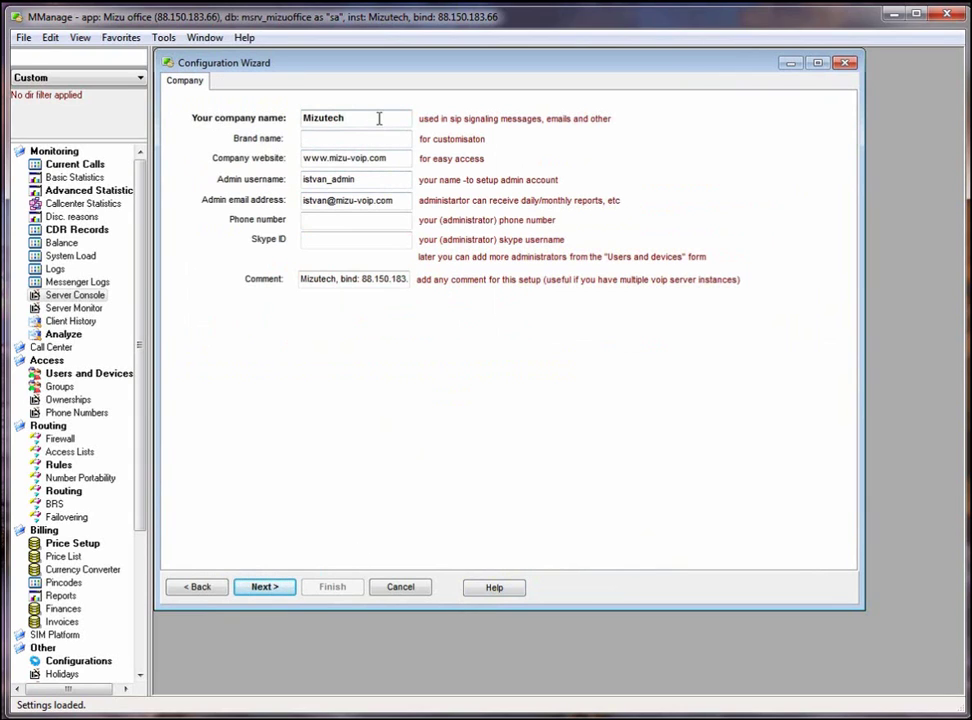
left_click(264, 587)
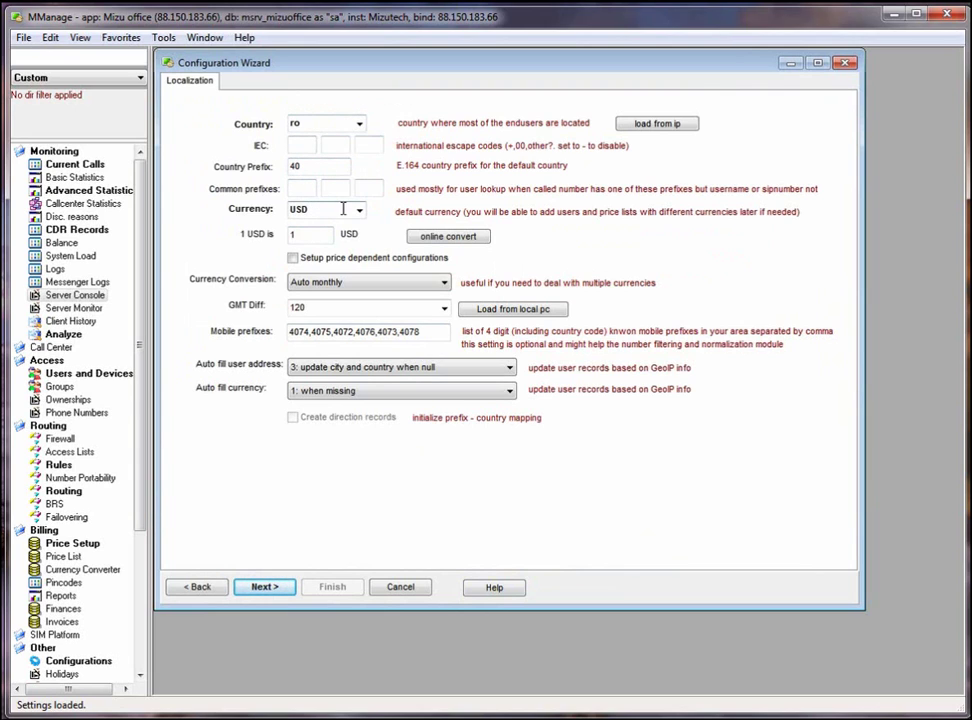
left_click(283, 588)
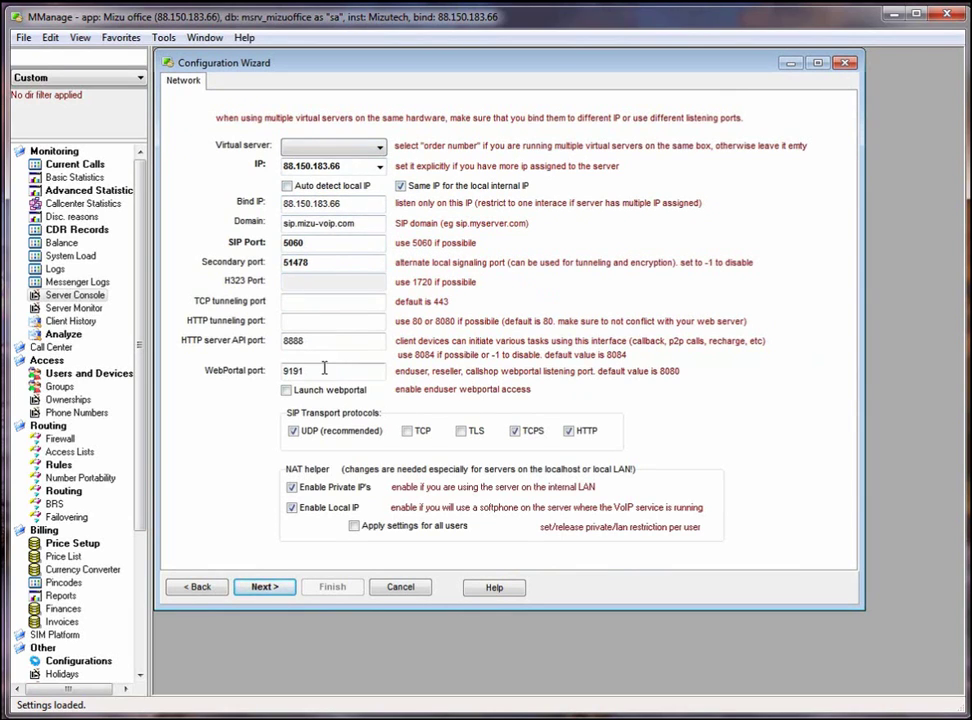
Move on to Users and routing and review the pre-call prompt choices without picking one.
left_click(268, 588)
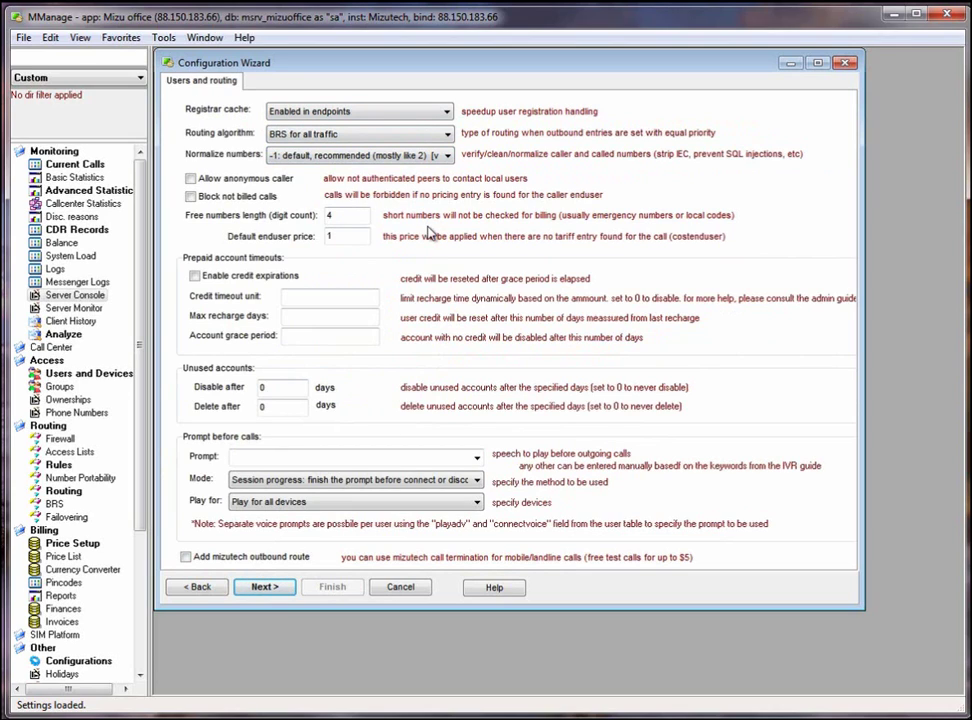
left_click(477, 461)
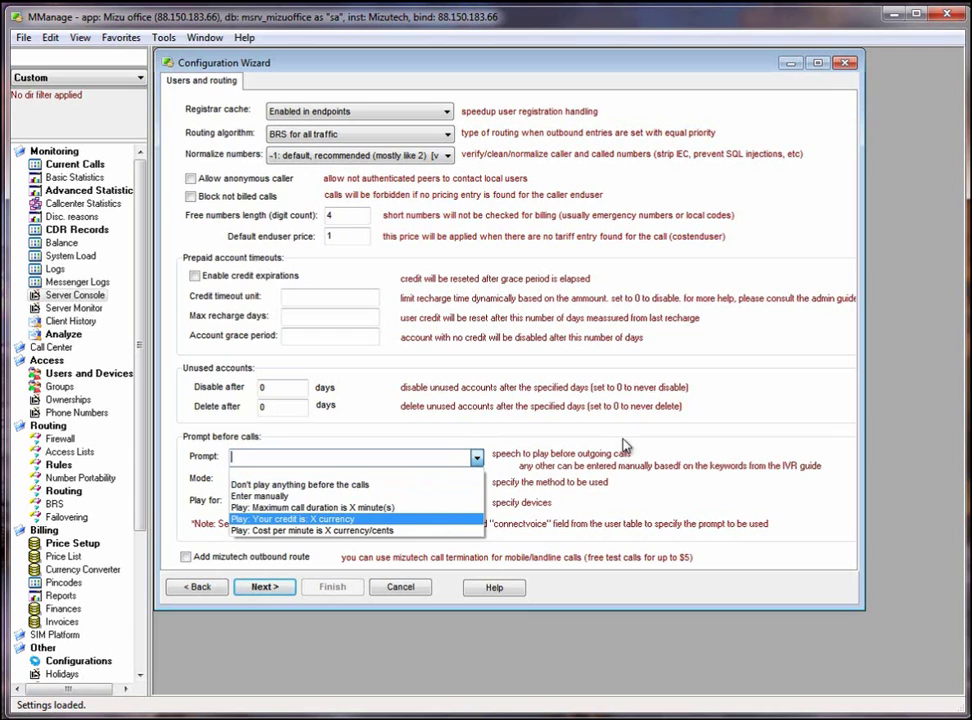
key("Escape")
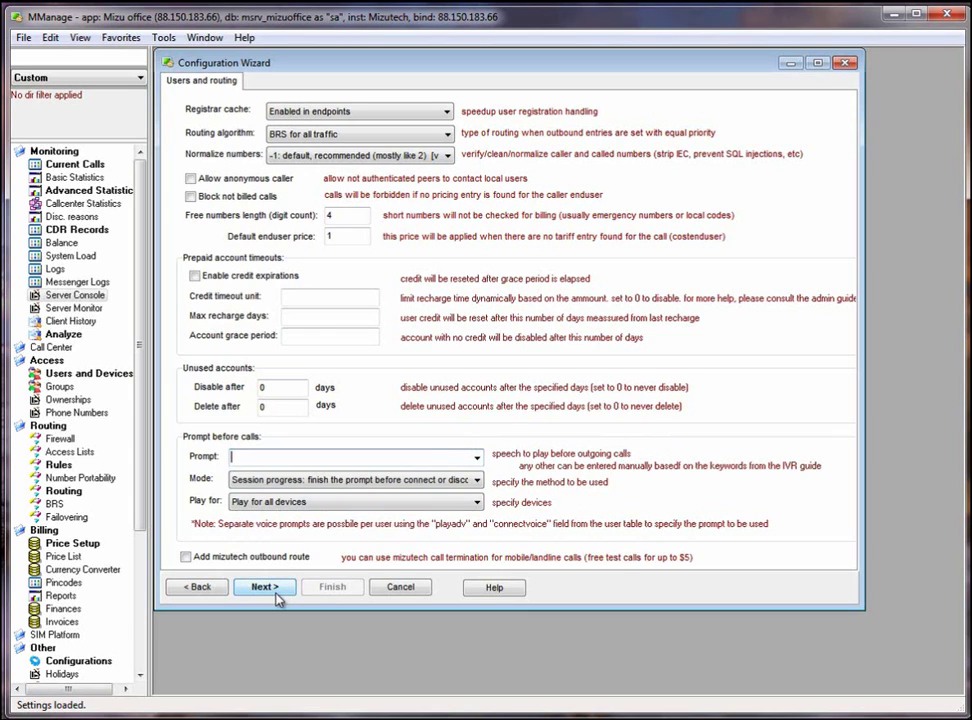
Advance through IVR, Finetune, Maintenance, Other Settings and Add users/devices to Finish.
left_click(276, 595)
left_click(276, 595)
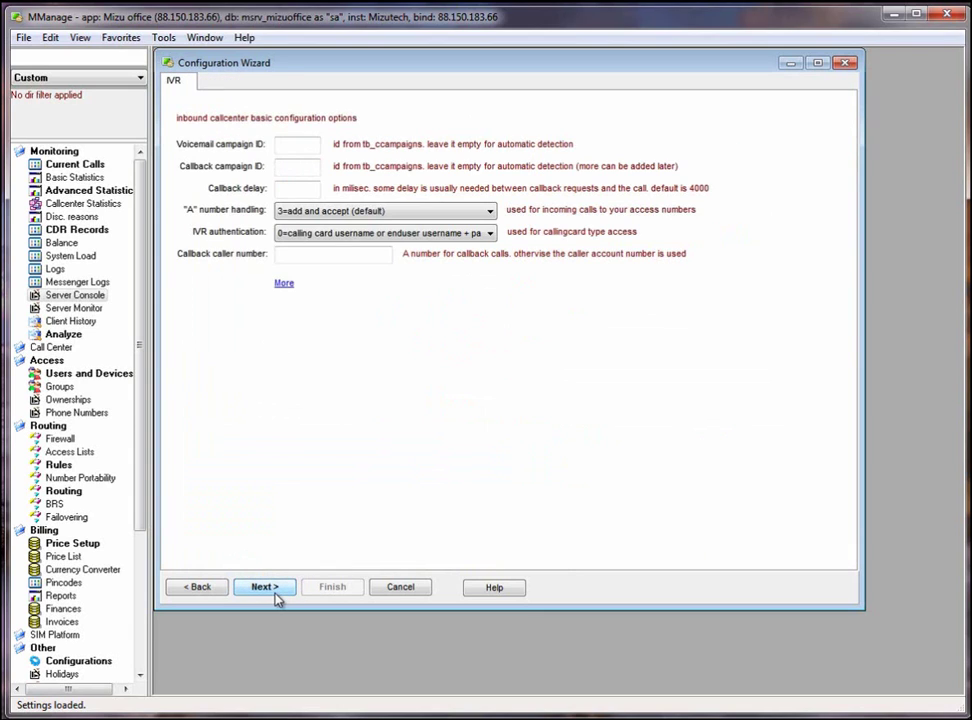
left_click(276, 595)
left_click(276, 595)
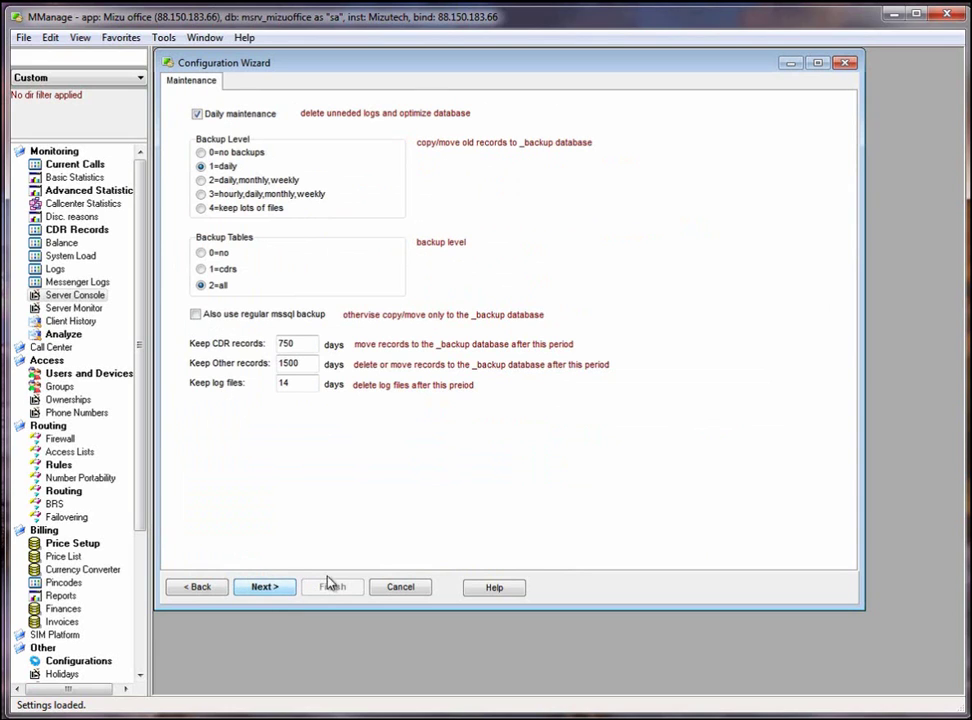
left_click(268, 594)
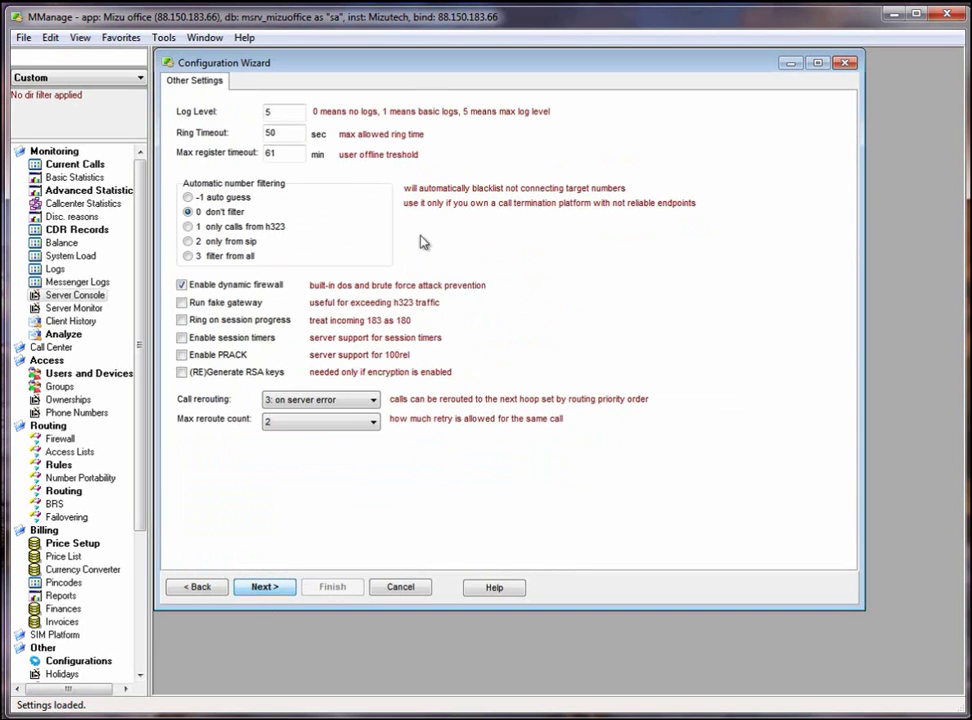
left_click(272, 592)
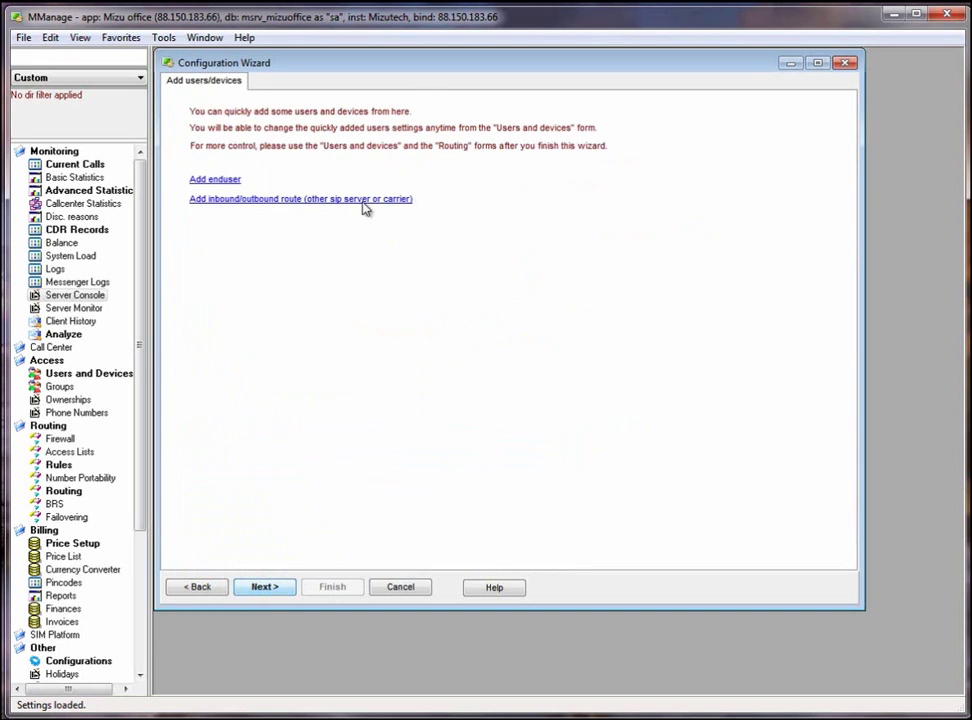
left_click(288, 590)
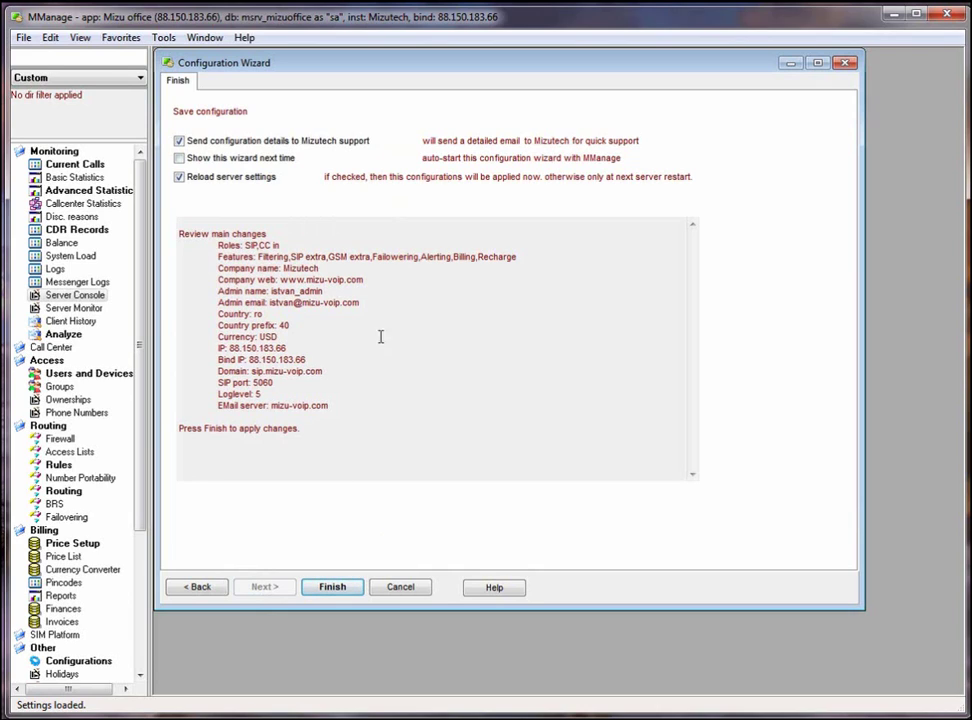
Cancel the Configuration Wizard on its Finish page without applying changes.
left_click(402, 588)
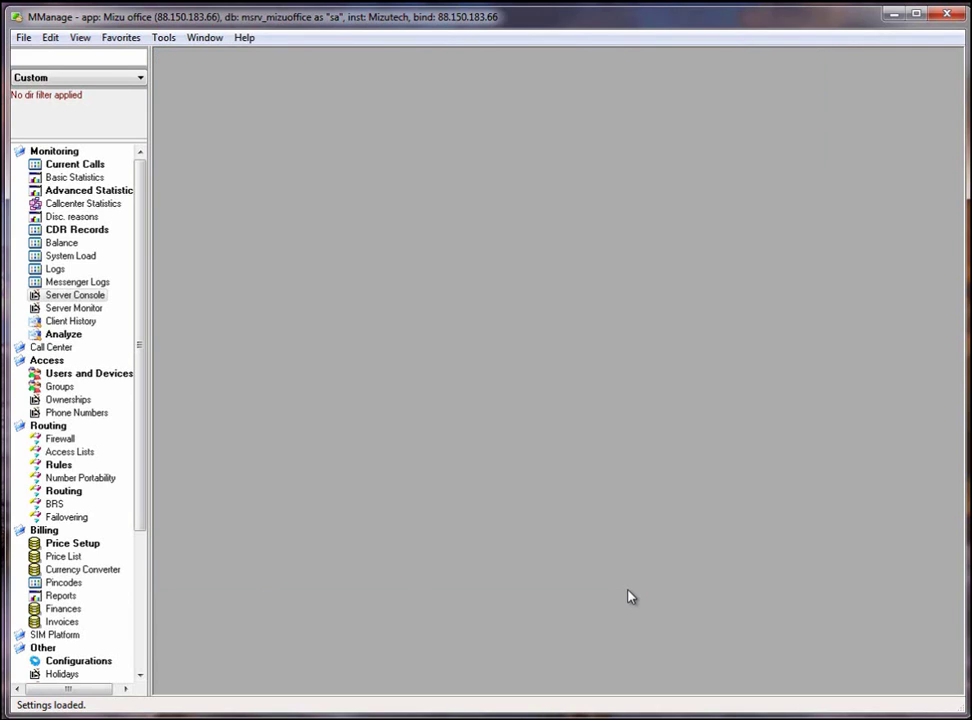